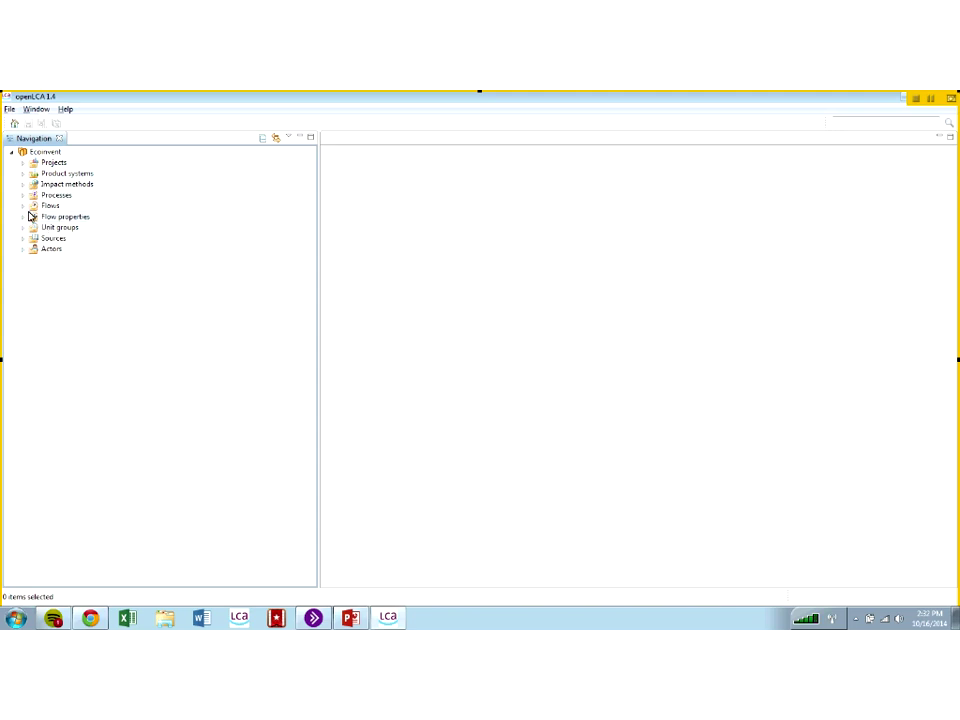
Browse the Sources and Unit groups categories, including the technical unit groups
{"action": "left_click", "coordinate": [23, 195]}
{"action": "left_click", "coordinate": [25, 175]}
{"action": "left_click", "coordinate": [24, 238]}
{"action": "left_click", "coordinate": [22, 152]}
{"action": "left_click", "coordinate": [25, 228]}
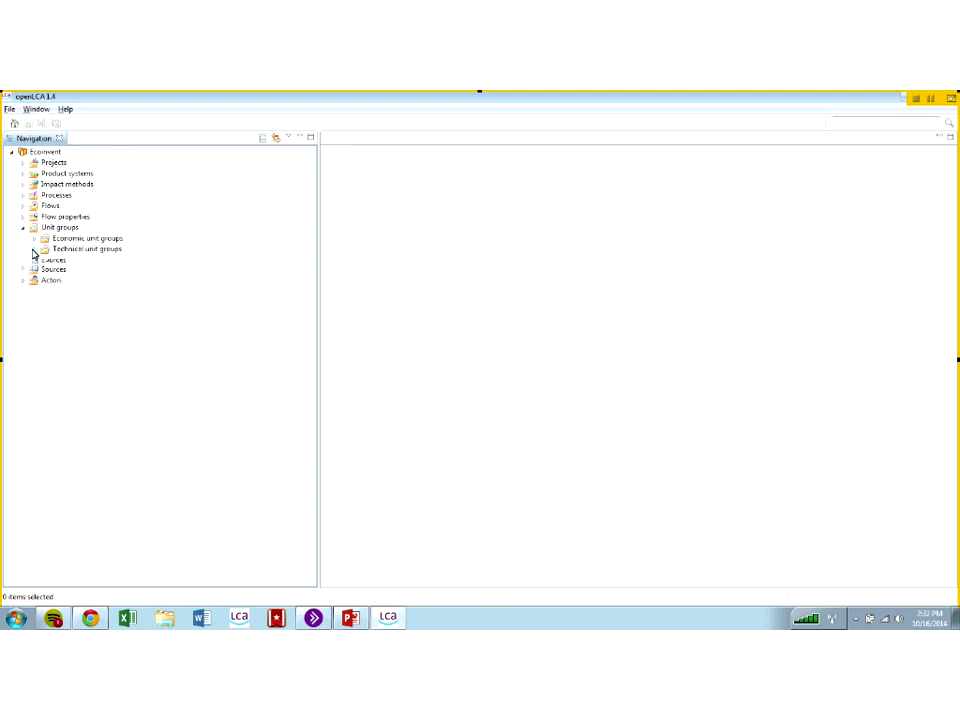
{"action": "left_click", "coordinate": [34, 249]}
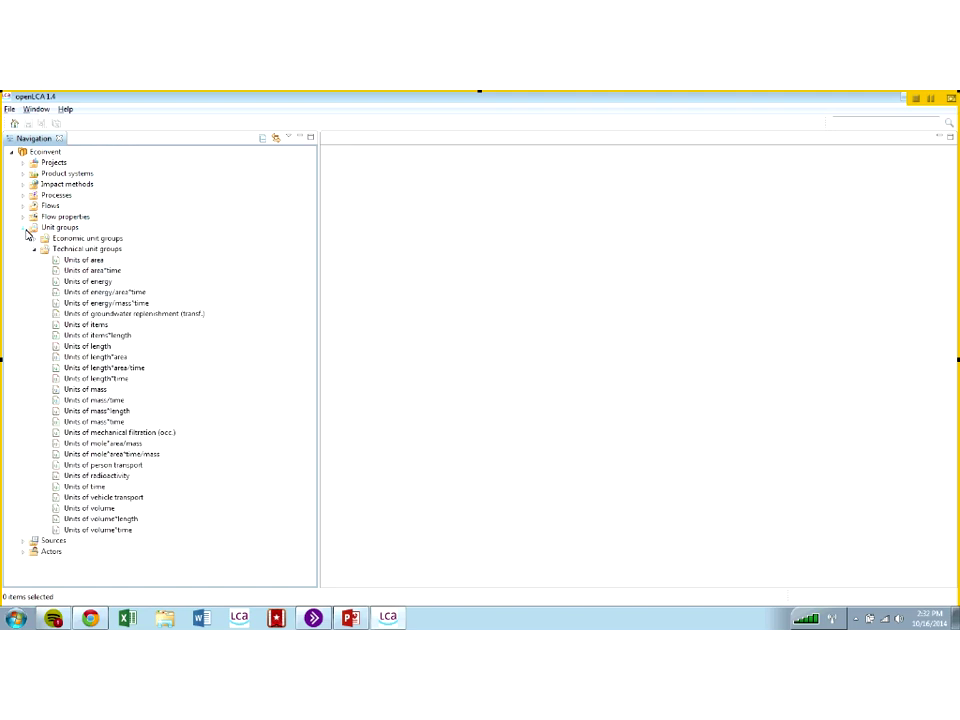
{"action": "left_click", "coordinate": [27, 228]}
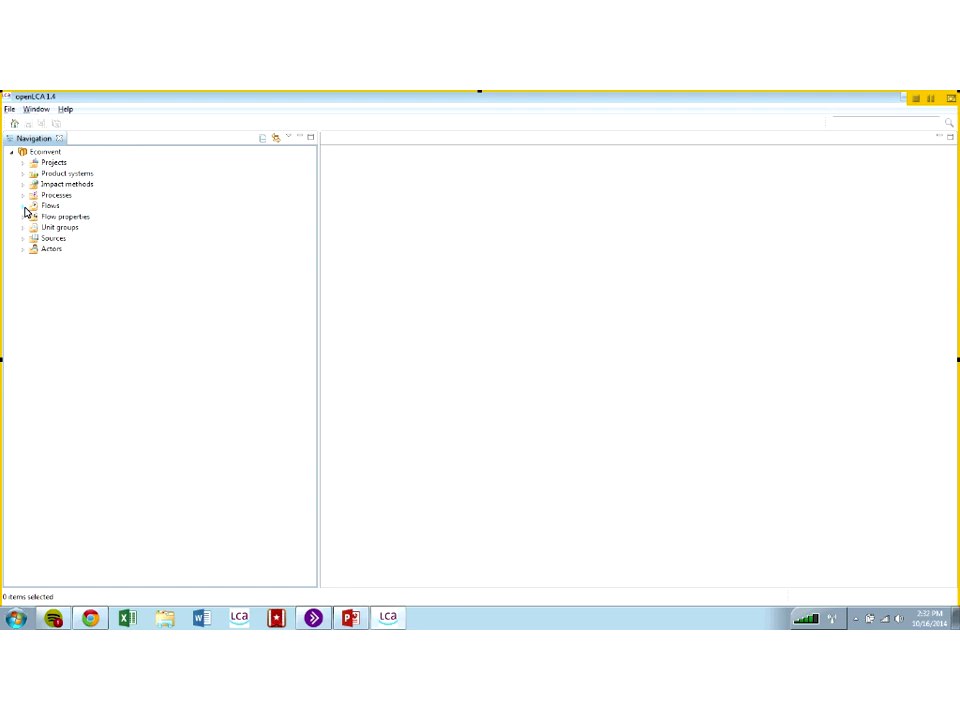
Look through the Flows category, then expand Processes to list its subcategories
{"action": "left_click", "coordinate": [24, 206]}
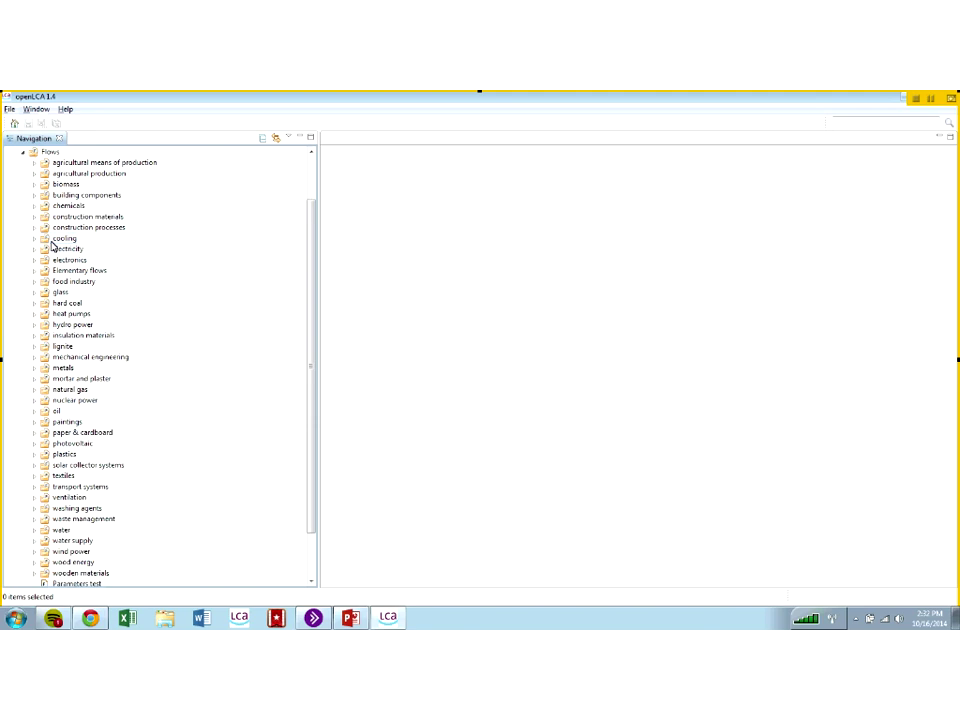
{"action": "left_click_drag", "start_coordinate": [315, 249], "coordinate": [315, 155]}
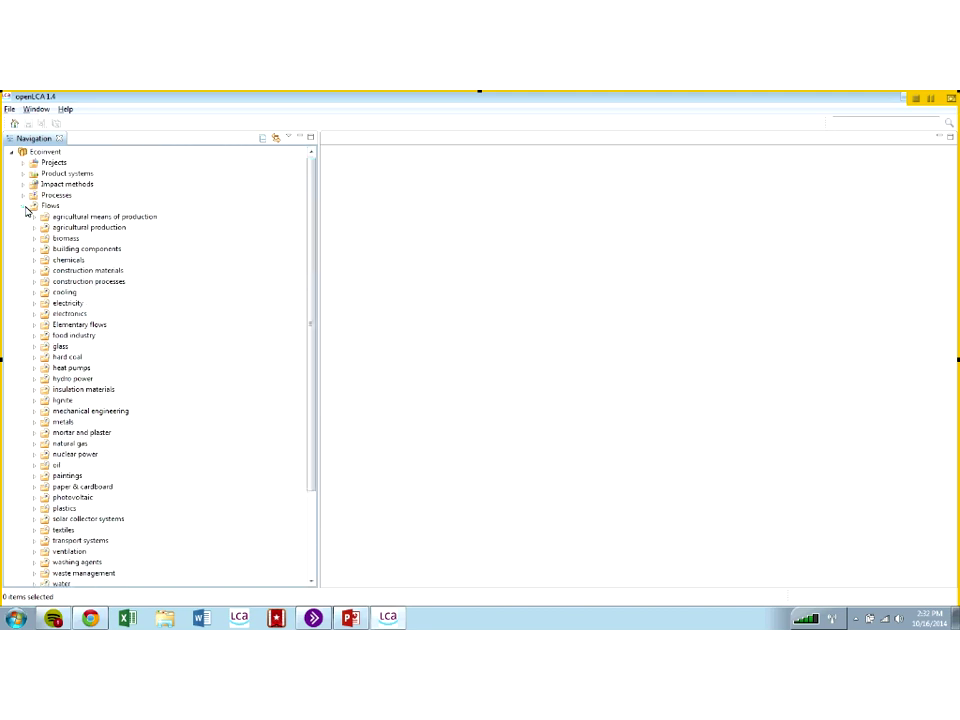
{"action": "left_click", "coordinate": [25, 206]}
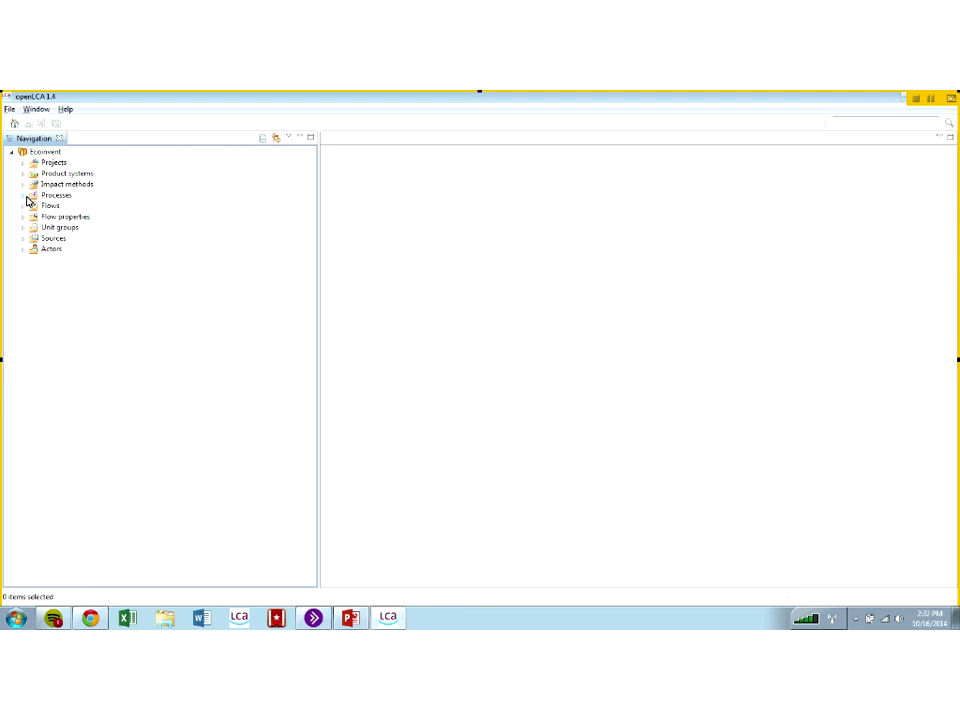
{"action": "left_click", "coordinate": [23, 195]}
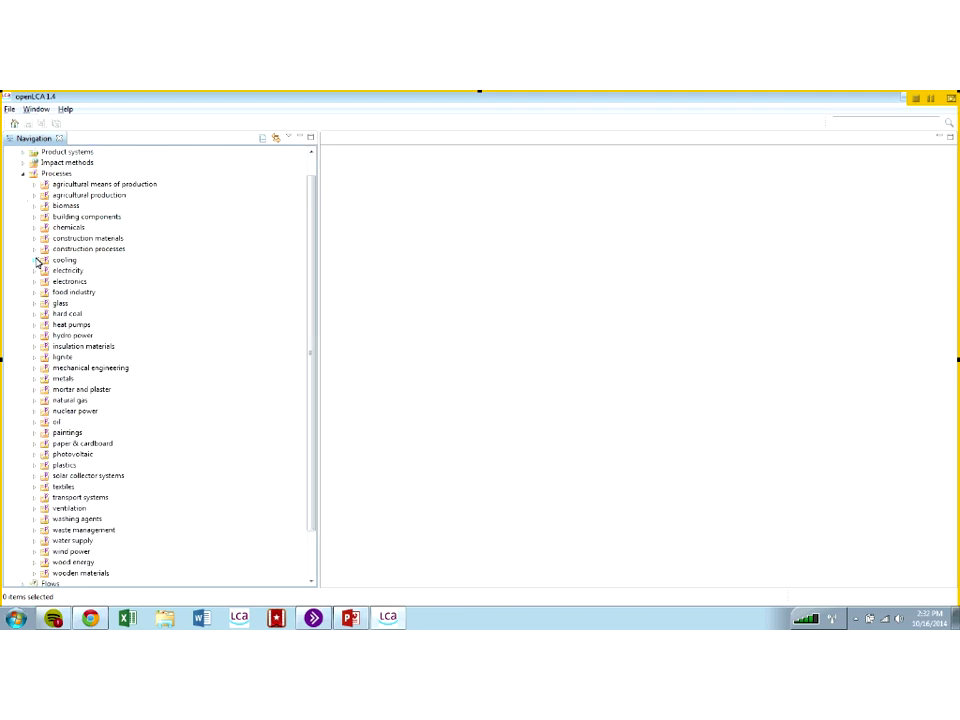
Inspect the cooling process folder, then collapse the Processes category
{"action": "left_click", "coordinate": [35, 261]}
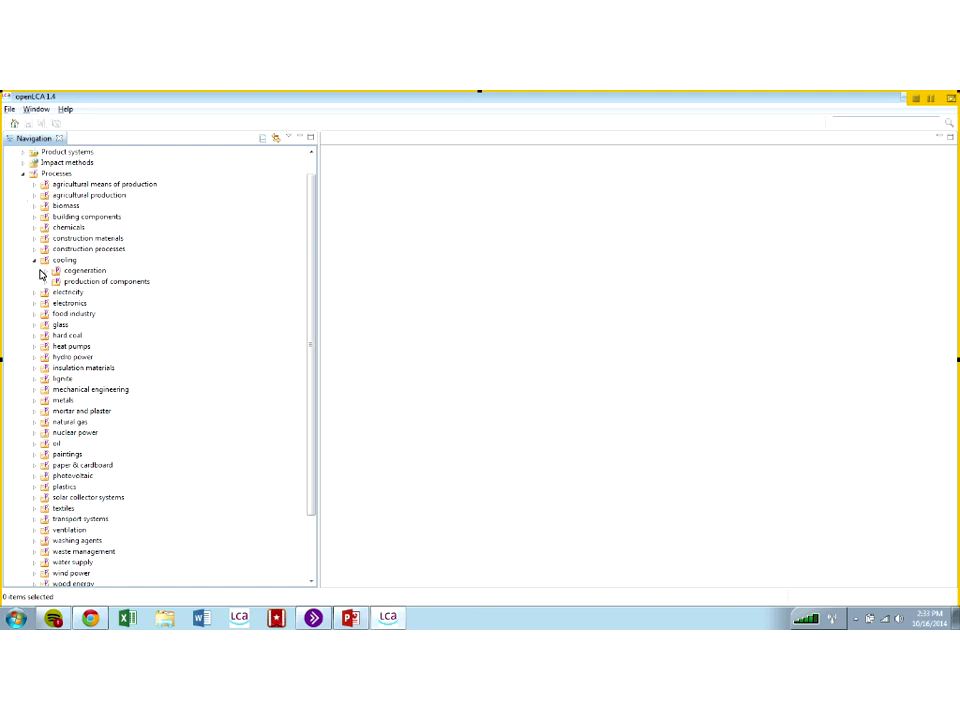
{"action": "left_click", "coordinate": [35, 261]}
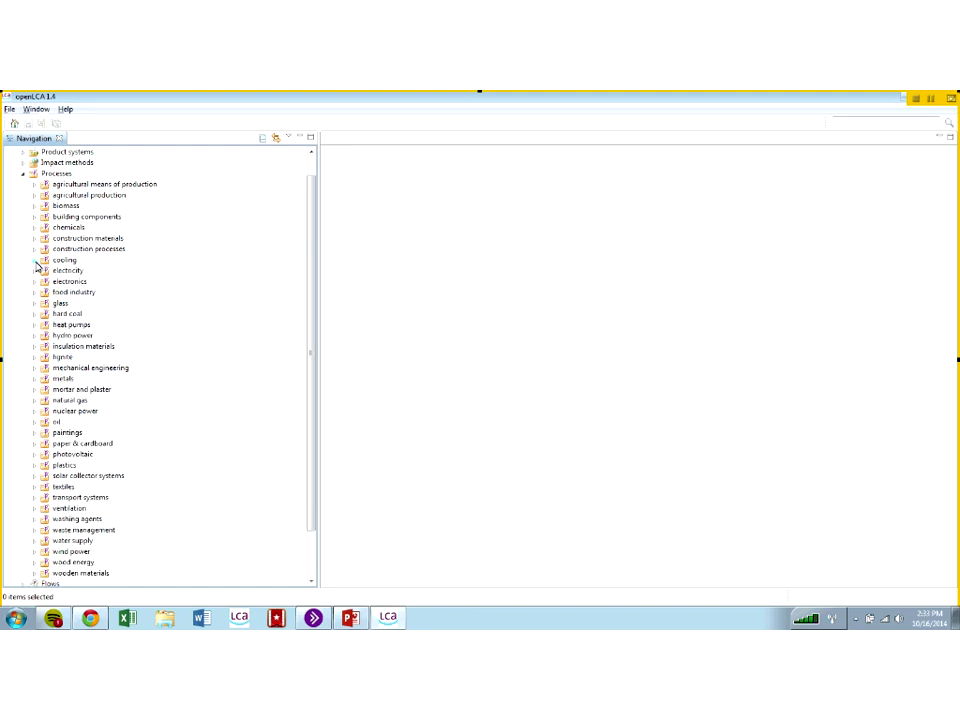
{"action": "scroll", "coordinate": [60, 275], "scroll_direction": "up", "scroll_amount": 2}
{"action": "left_click", "coordinate": [24, 195]}
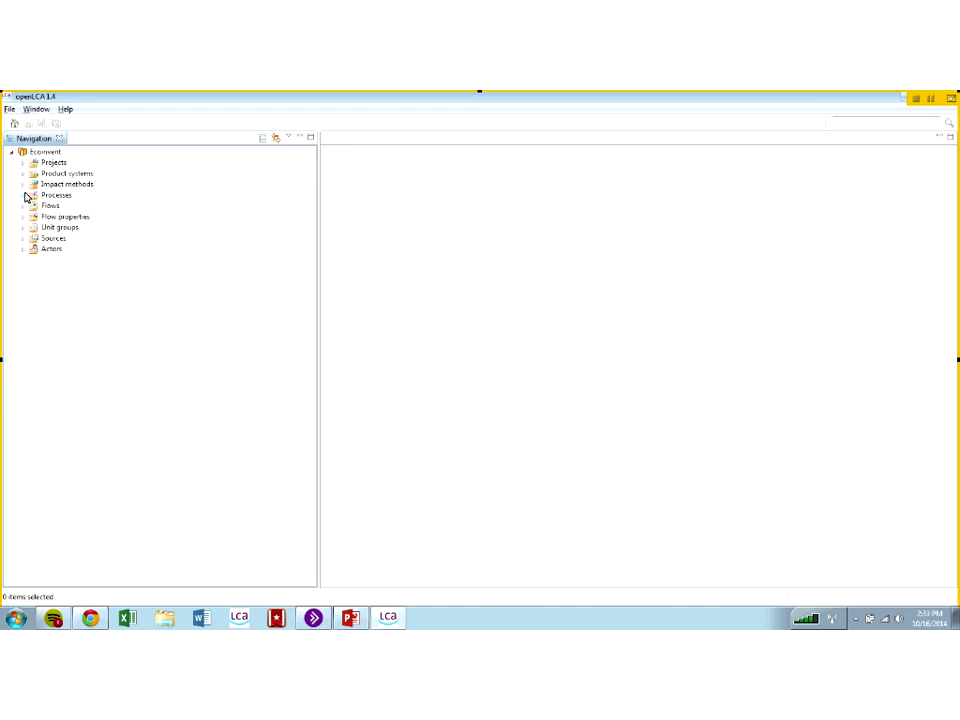
Browse impact methods such as eco-indicator 99 (E,E) w/o LT, then show Gasoline and sweet sorghum fuel
{"action": "left_click", "coordinate": [24, 186]}
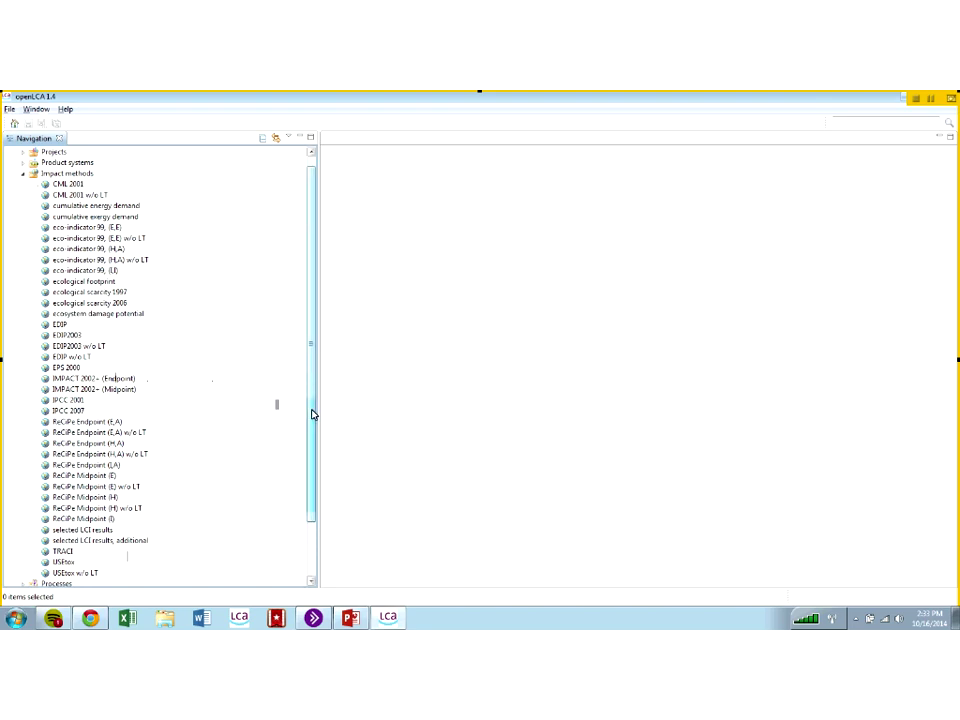
{"action": "scroll", "coordinate": [312, 414], "scroll_direction": "up", "scroll_amount": 1}
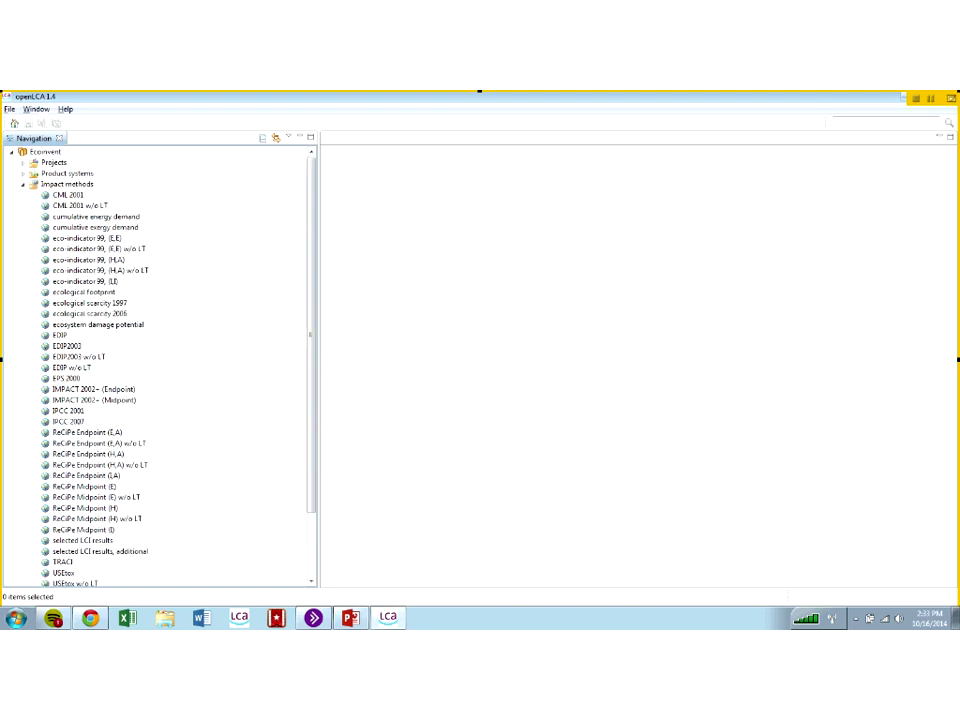
{"action": "left_click", "coordinate": [78, 248]}
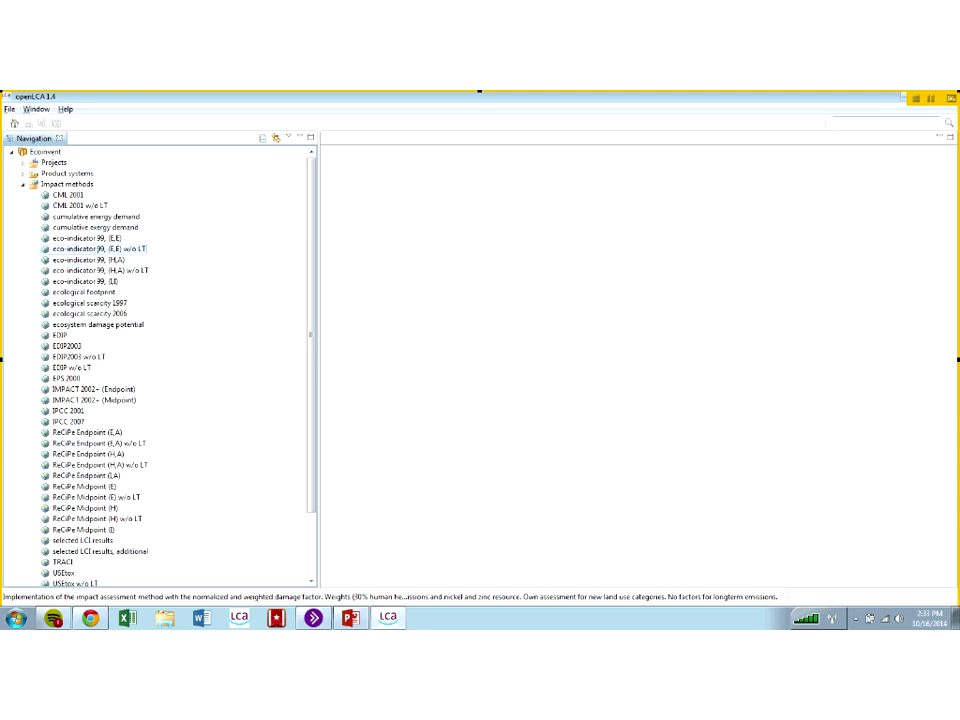
{"action": "left_click", "coordinate": [24, 184]}
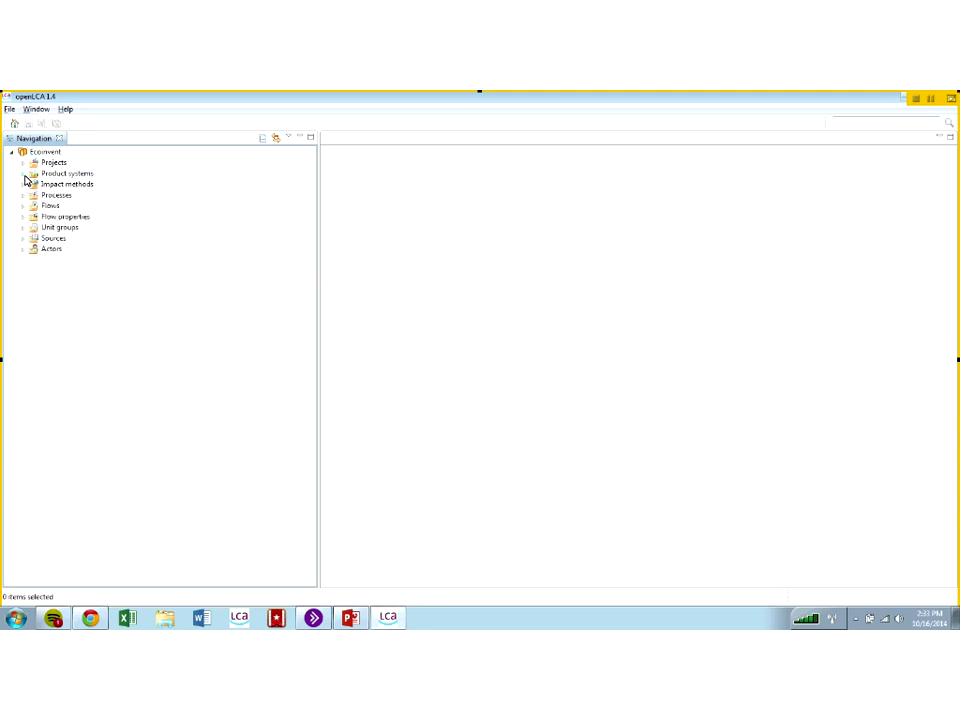
{"action": "left_click", "coordinate": [24, 175]}
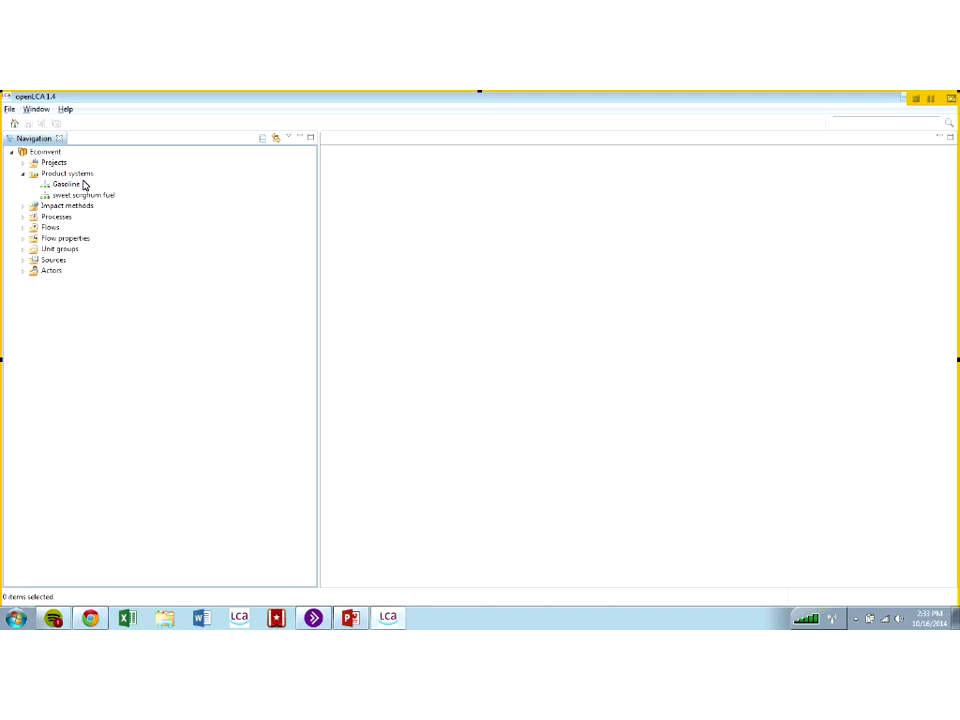
Check Projects for 'gas vs eth', collapse Projects and Product systems, and expand Processes
{"action": "left_click", "coordinate": [23, 162]}
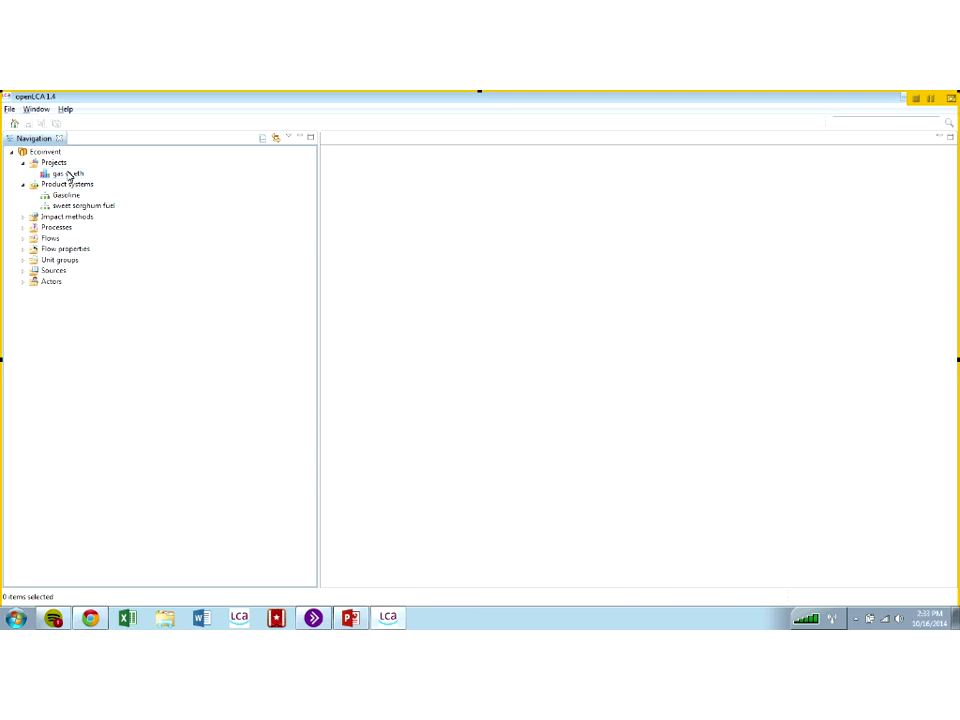
{"action": "left_click", "coordinate": [23, 184]}
{"action": "left_click", "coordinate": [23, 162]}
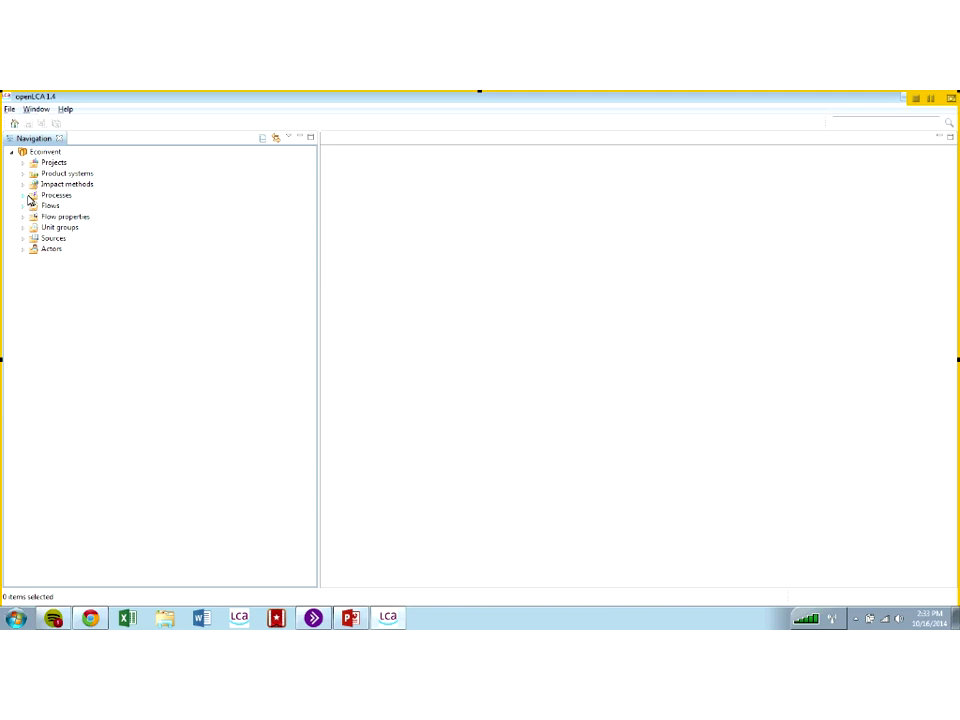
{"action": "left_click", "coordinate": [24, 196]}
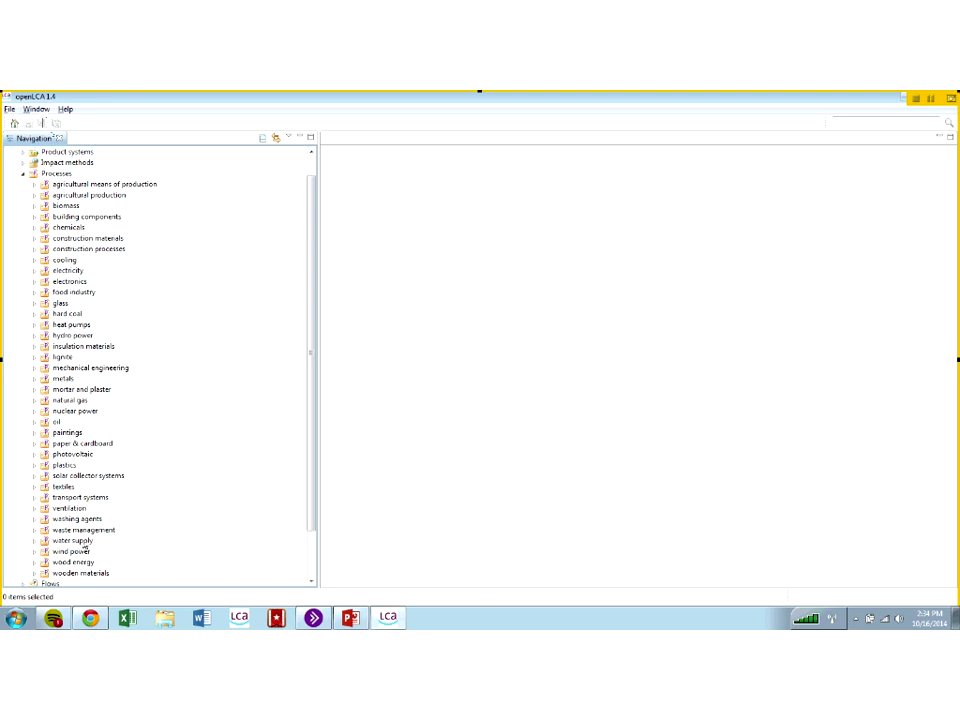
Expand the biomass processes and browse its cogeneration subfolder
{"action": "left_click", "coordinate": [35, 206]}
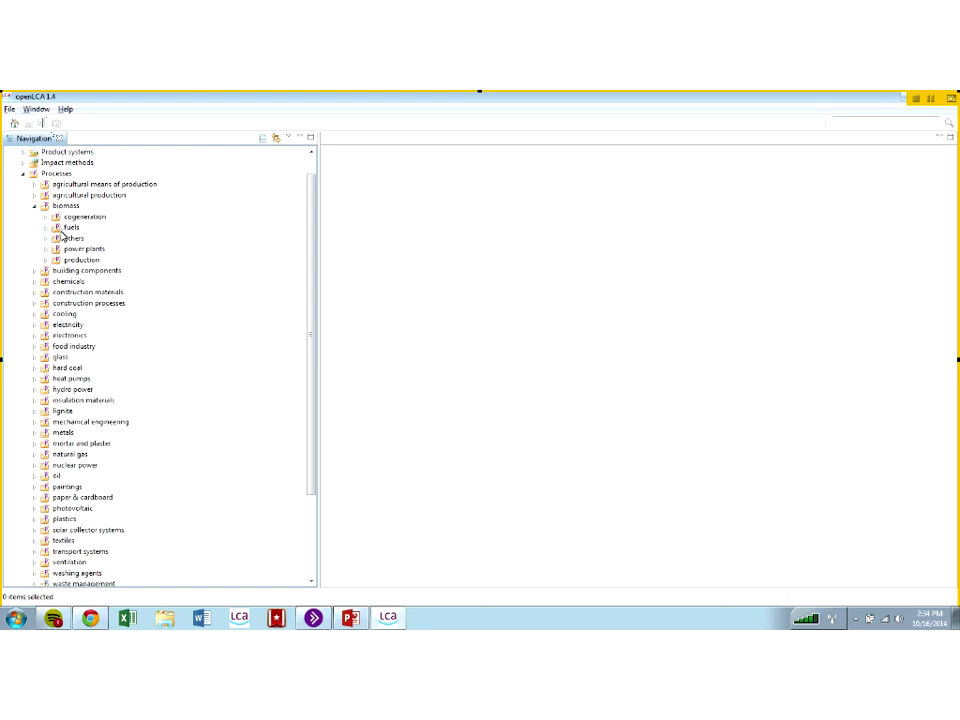
{"action": "left_click", "coordinate": [46, 217]}
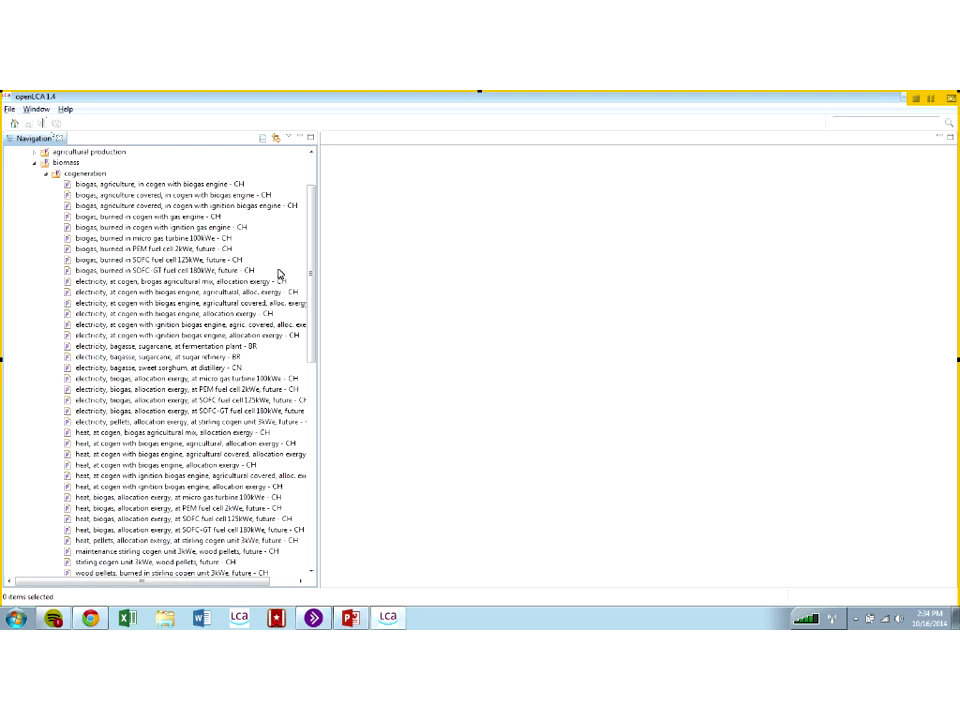
{"action": "left_click_drag", "start_coordinate": [312, 276], "coordinate": [312, 297]}
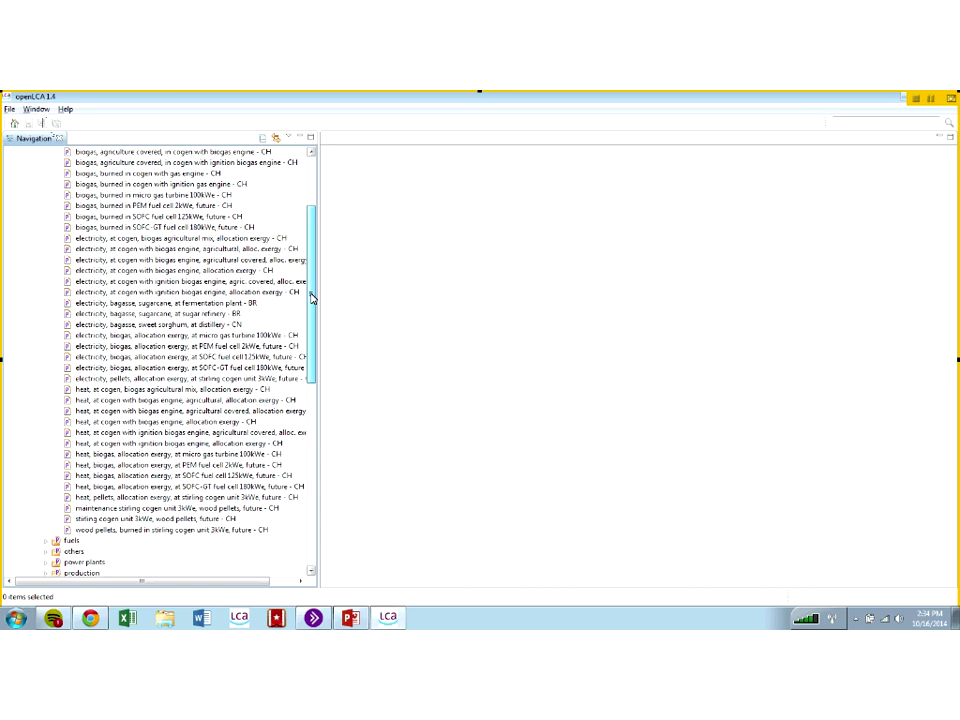
{"action": "scroll", "coordinate": [147, 542], "scroll_direction": "up", "scroll_amount": 2}
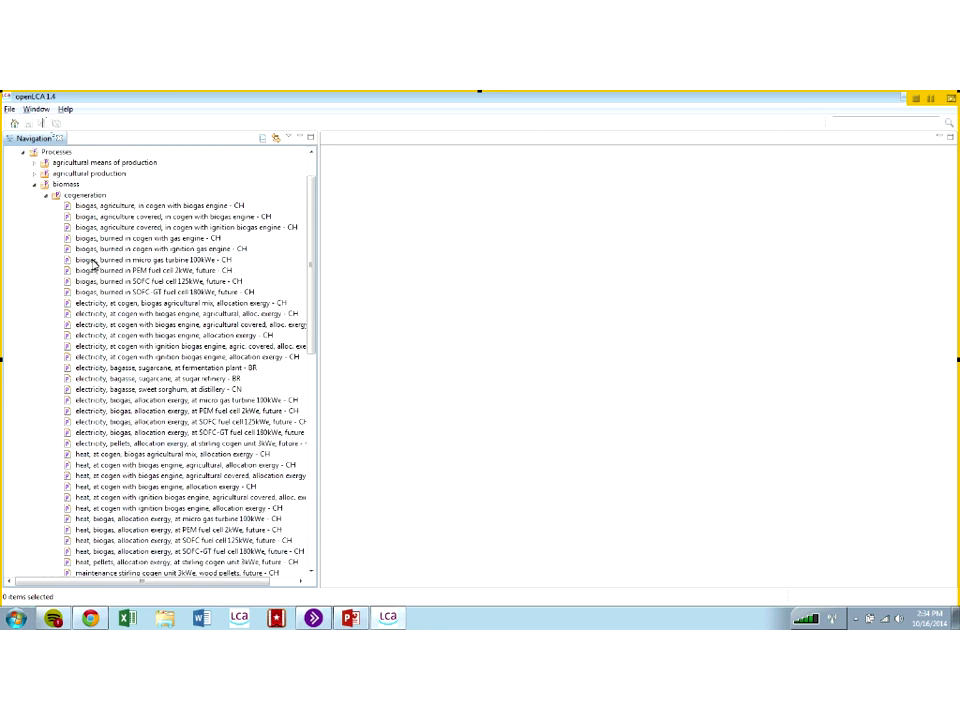
{"action": "left_click", "coordinate": [45, 197]}
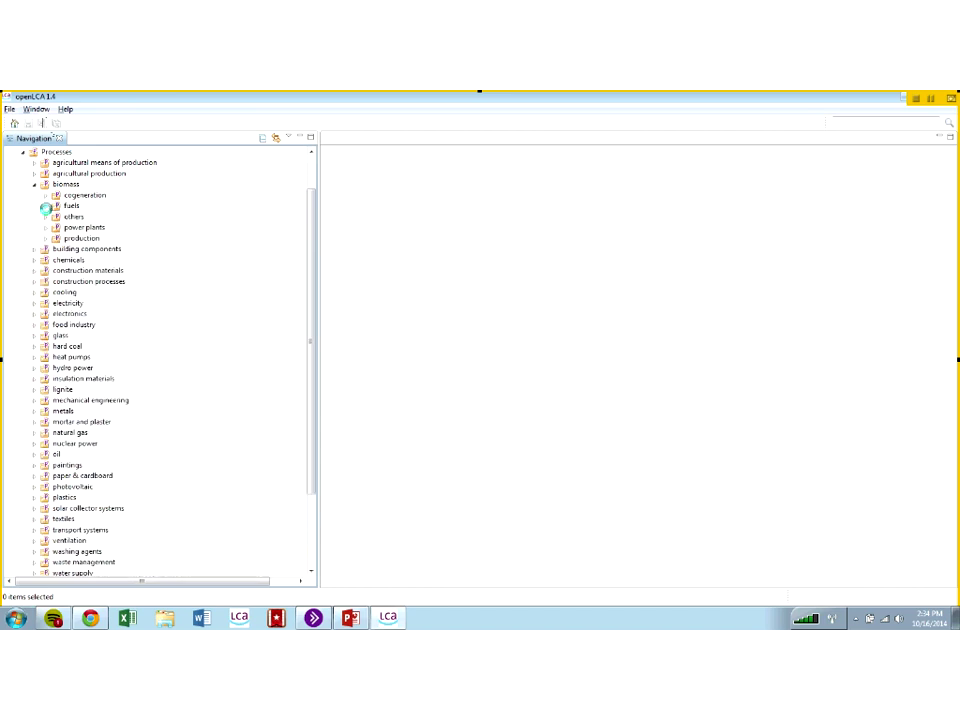
Open biomass fuels and select the 'sweet sorghum, in distillery - CN' process
{"action": "left_click", "coordinate": [45, 207]}
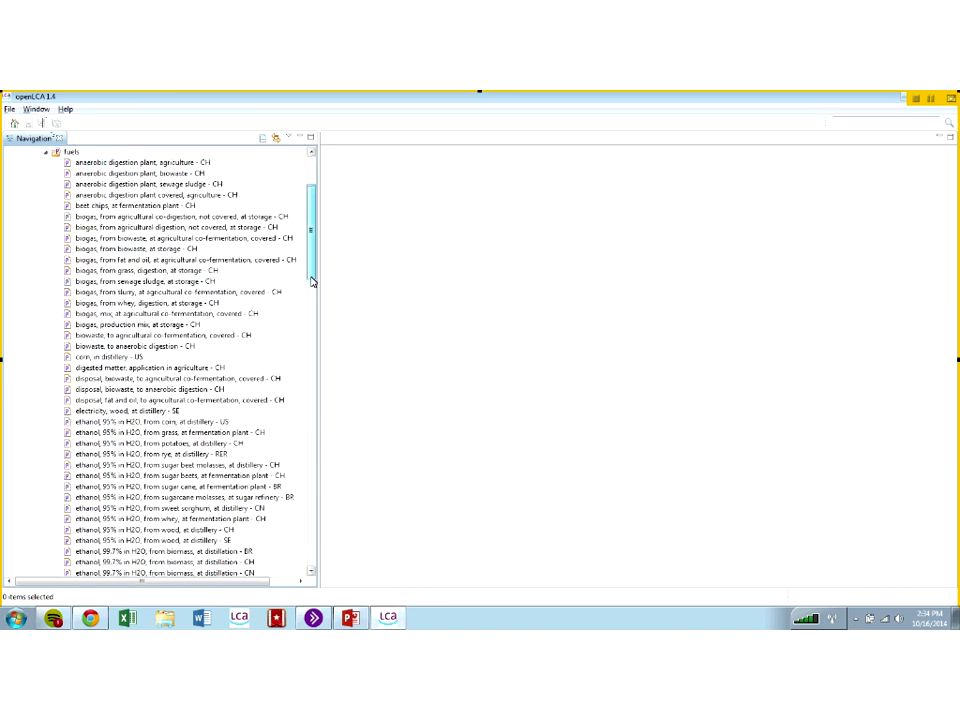
{"action": "left_click_drag", "start_coordinate": [312, 282], "coordinate": [317, 326]}
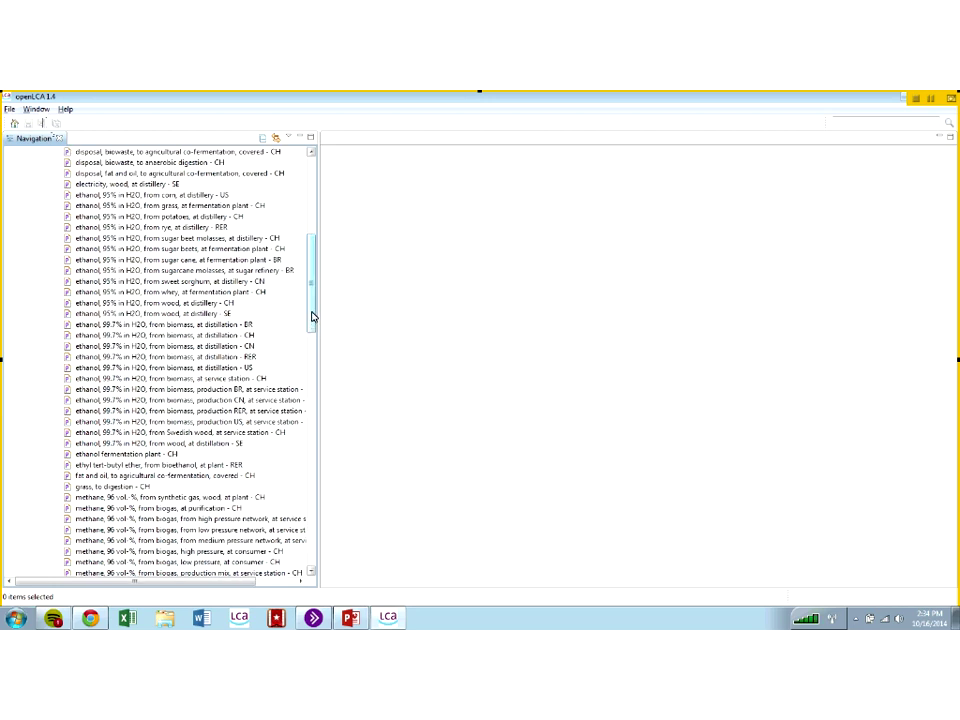
{"action": "left_click_drag", "start_coordinate": [312, 317], "coordinate": [312, 367]}
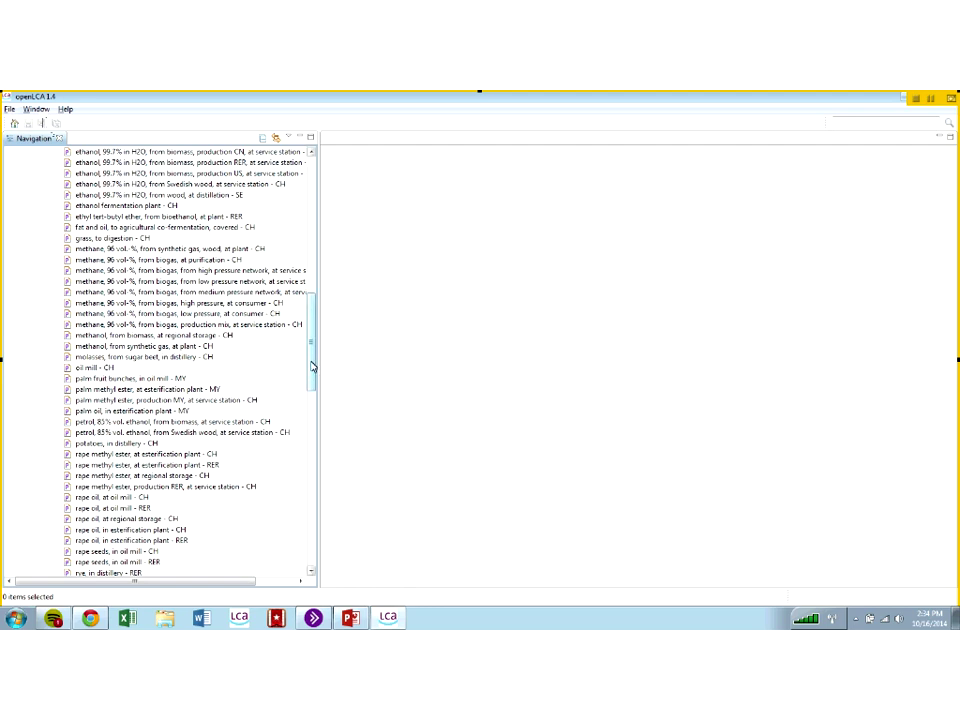
{"action": "left_click_drag", "start_coordinate": [312, 367], "coordinate": [307, 437]}
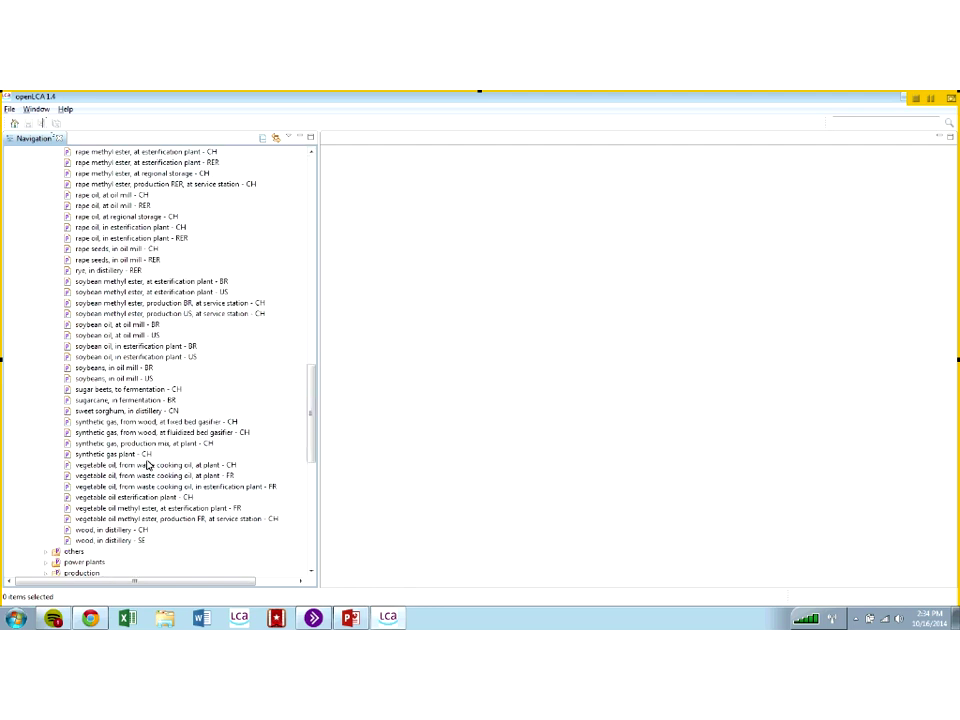
{"action": "left_click", "coordinate": [80, 414]}
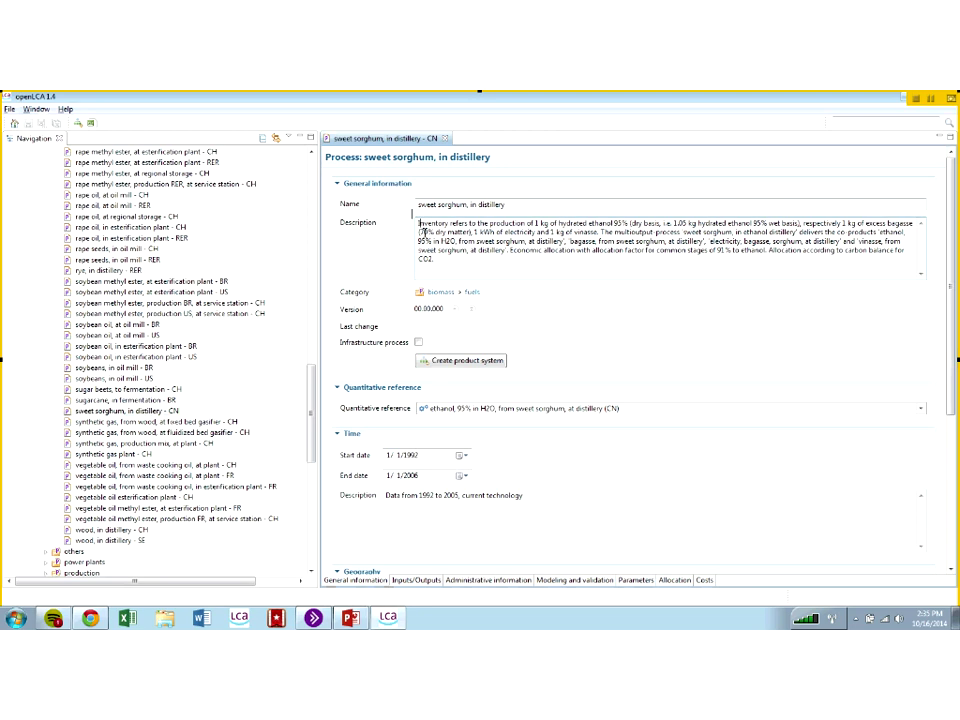
Read through the process description and general information, then show its Inputs/Outputs page
{"action": "key", "text": "ctrl+a"}
{"action": "key", "text": "Right"}
{"action": "left_click_drag", "start_coordinate": [951, 313], "coordinate": [944, 467]}
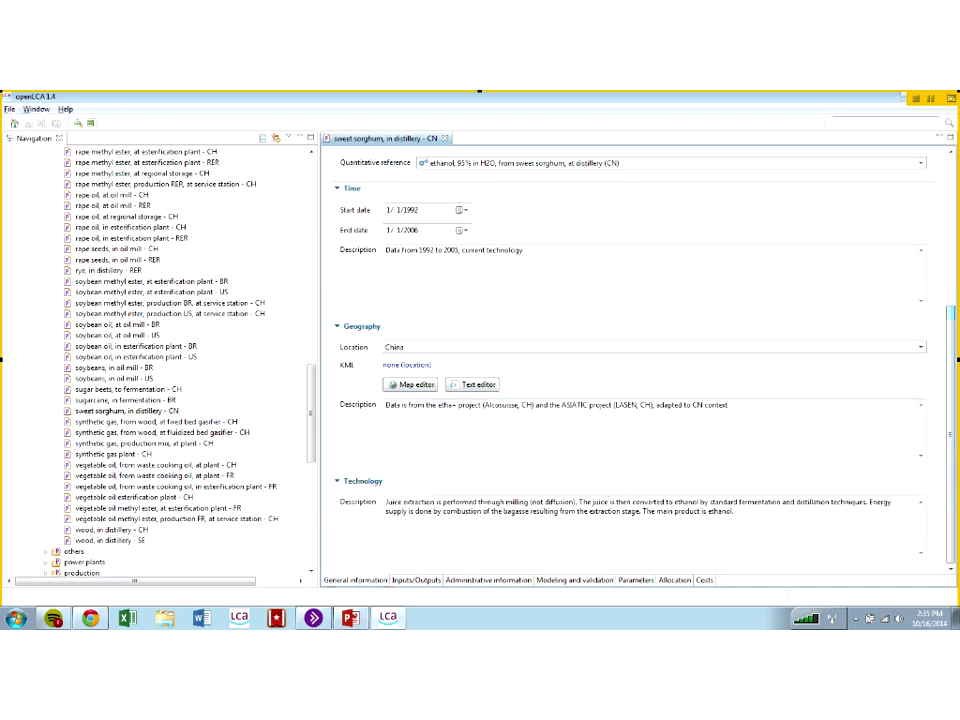
{"action": "left_click", "coordinate": [427, 581]}
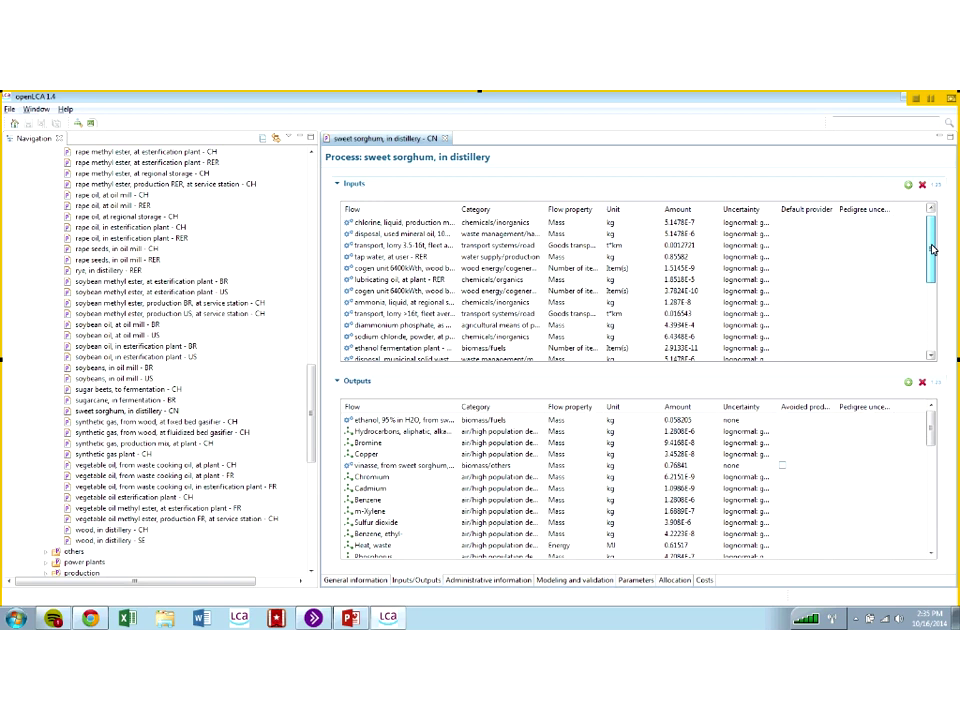
Widen the Uncertainty column to read lognormal gmean/gsigma, then select the 0.76841 kg vinasse output
{"action": "left_click_drag", "start_coordinate": [932, 249], "coordinate": [924, 318]}
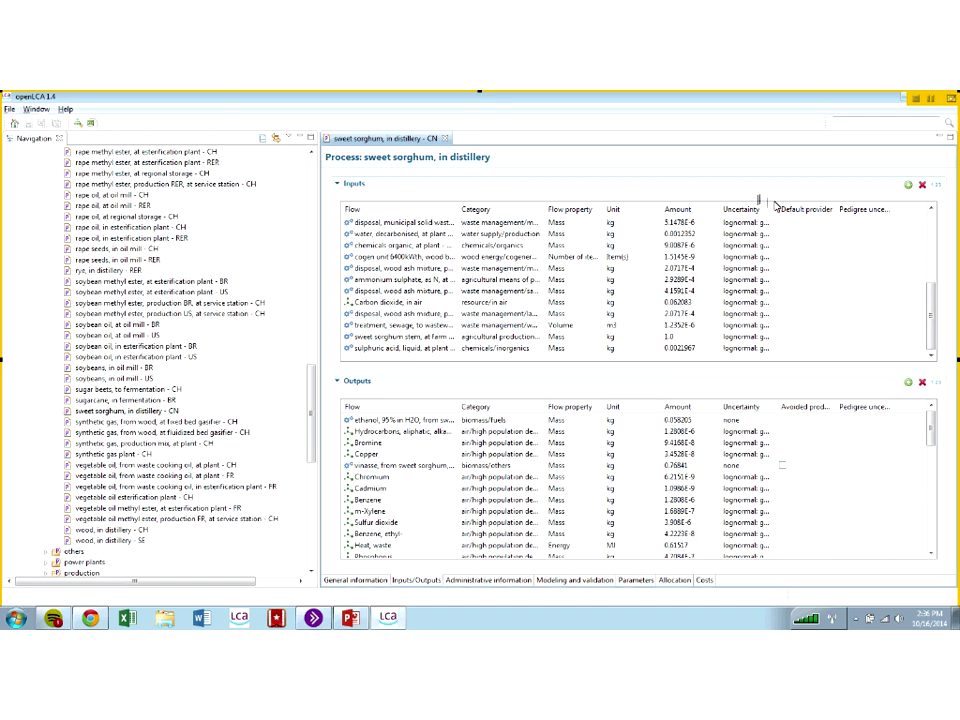
{"action": "left_click_drag", "start_coordinate": [785, 208], "coordinate": [837, 208]}
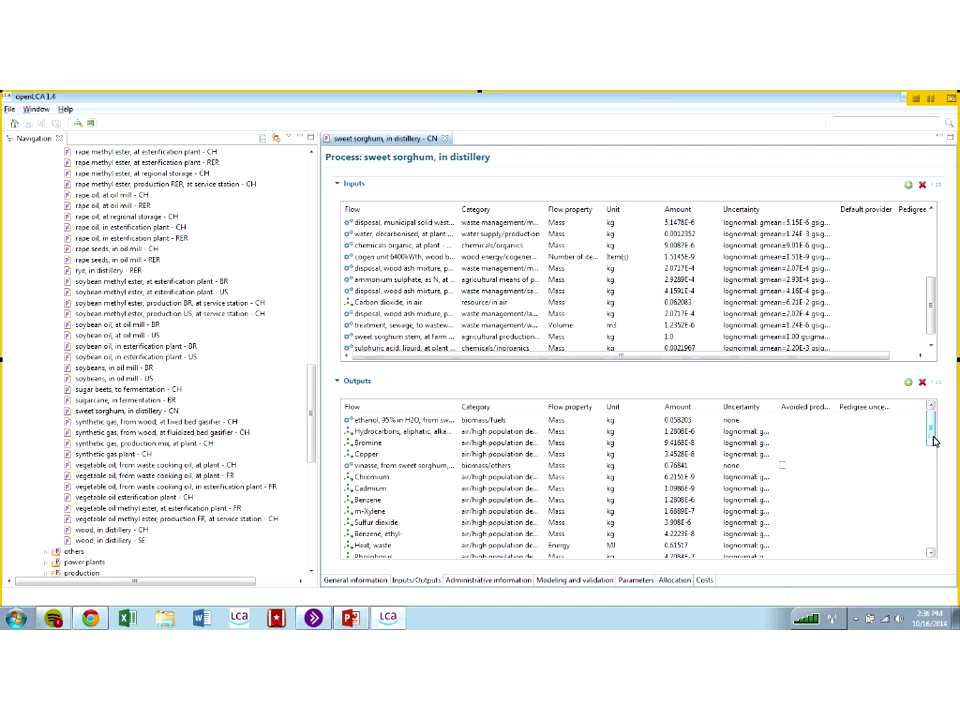
{"action": "scroll", "coordinate": [934, 441], "scroll_direction": "down", "scroll_amount": 1}
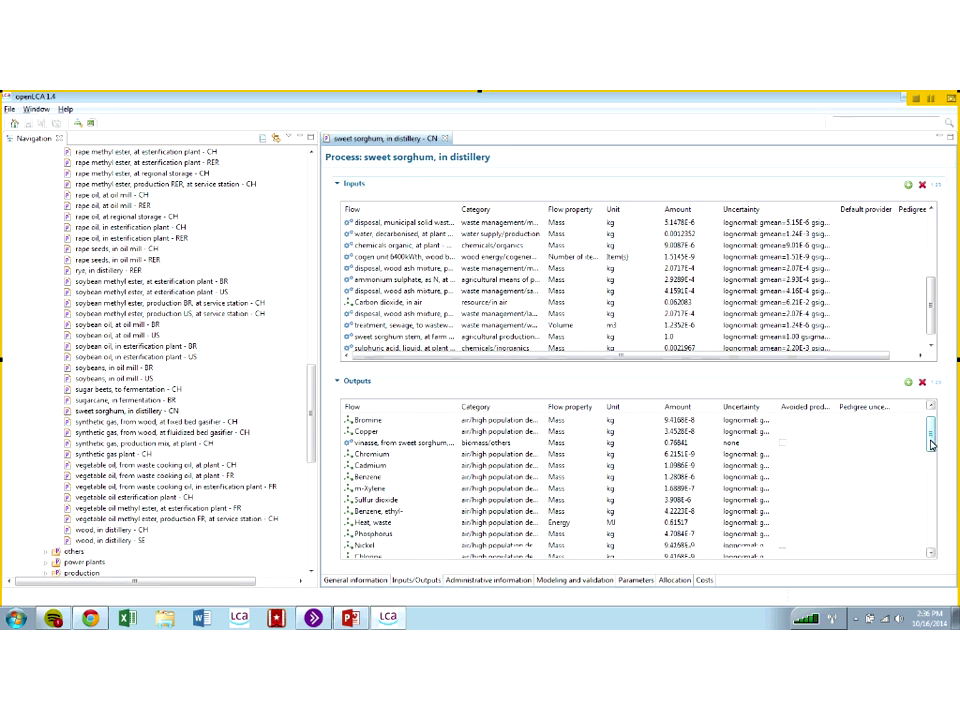
{"action": "mouse_move", "coordinate": [932, 444]}
{"action": "left_mouse_down"}
{"action": "mouse_move", "coordinate": [931, 522]}
{"action": "mouse_move", "coordinate": [930, 420]}
{"action": "left_mouse_up"}
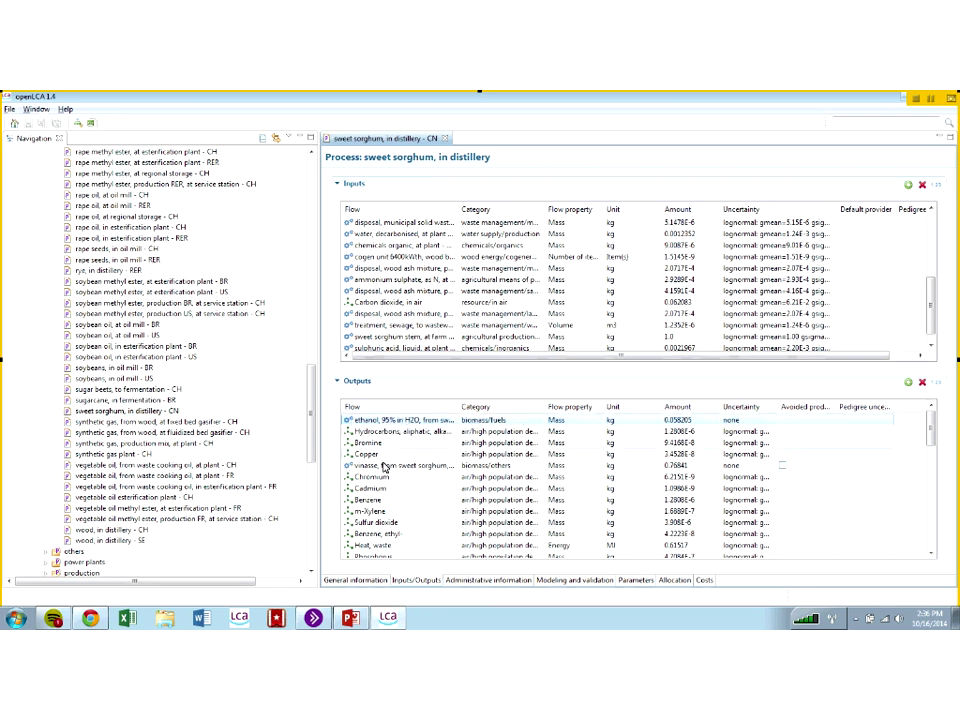
{"action": "left_click", "coordinate": [431, 465]}
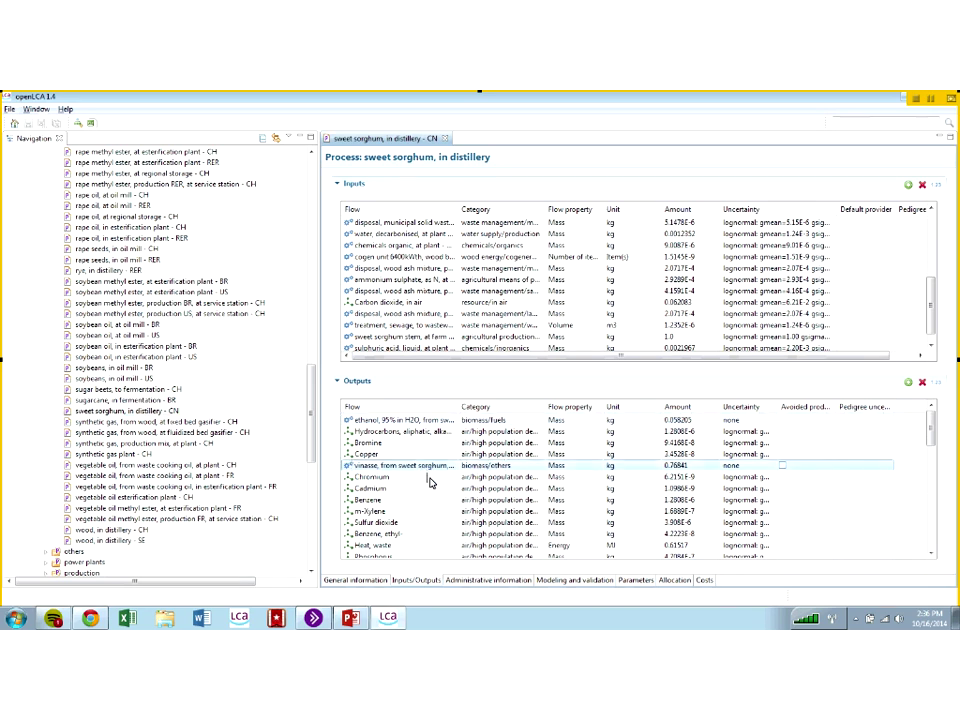
Review the Administrative information, Modeling and validation and empty Parameters pages, then return to General information
{"action": "left_click", "coordinate": [500, 581]}
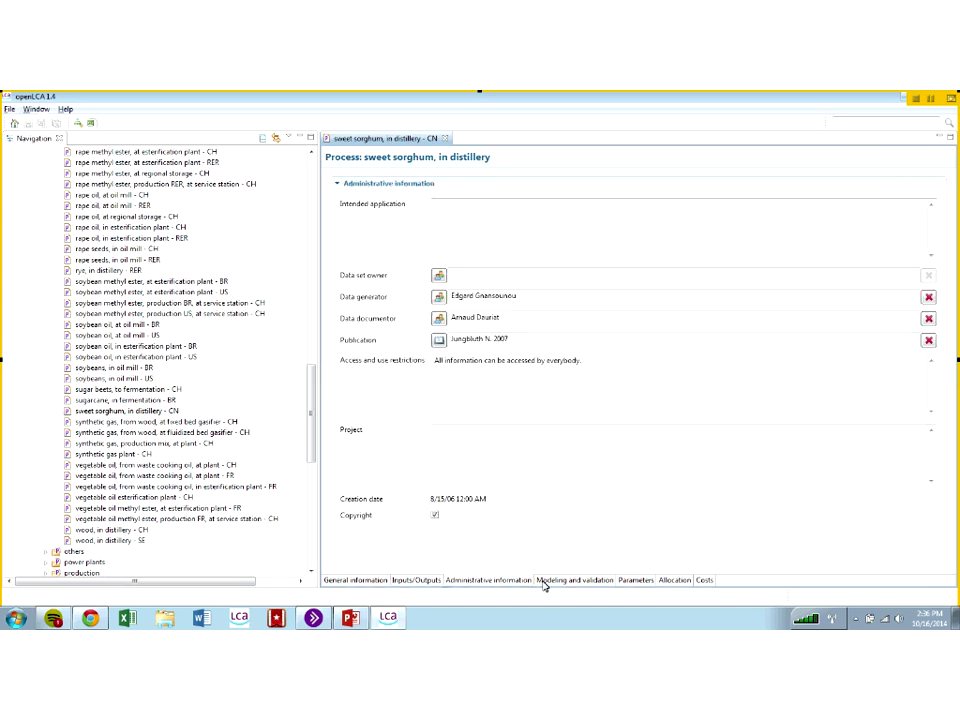
{"action": "left_click", "coordinate": [594, 584]}
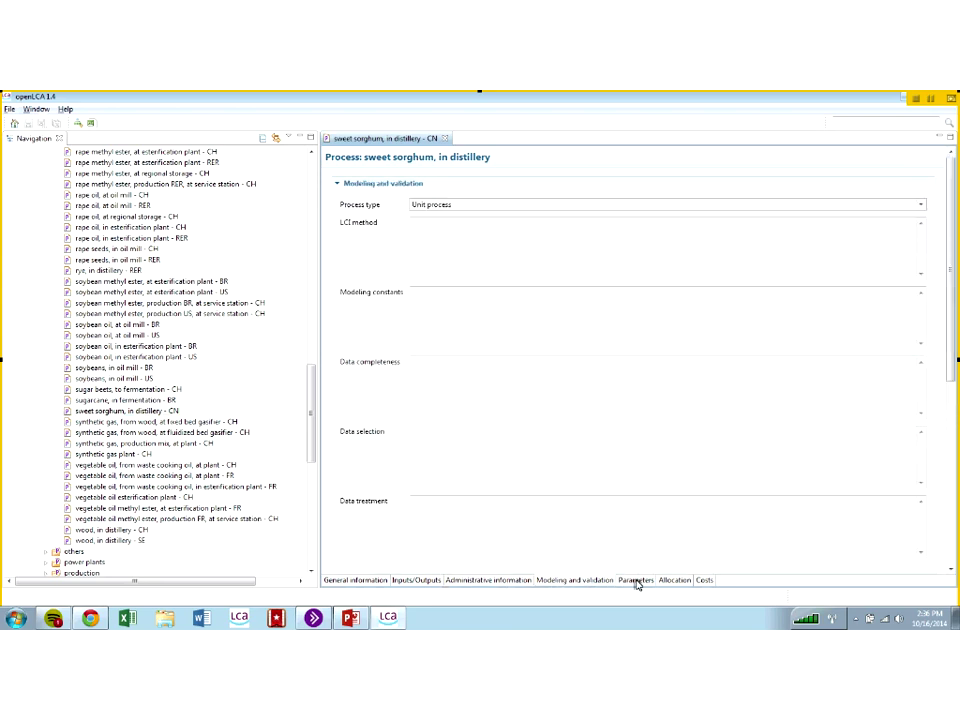
{"action": "left_click", "coordinate": [636, 581]}
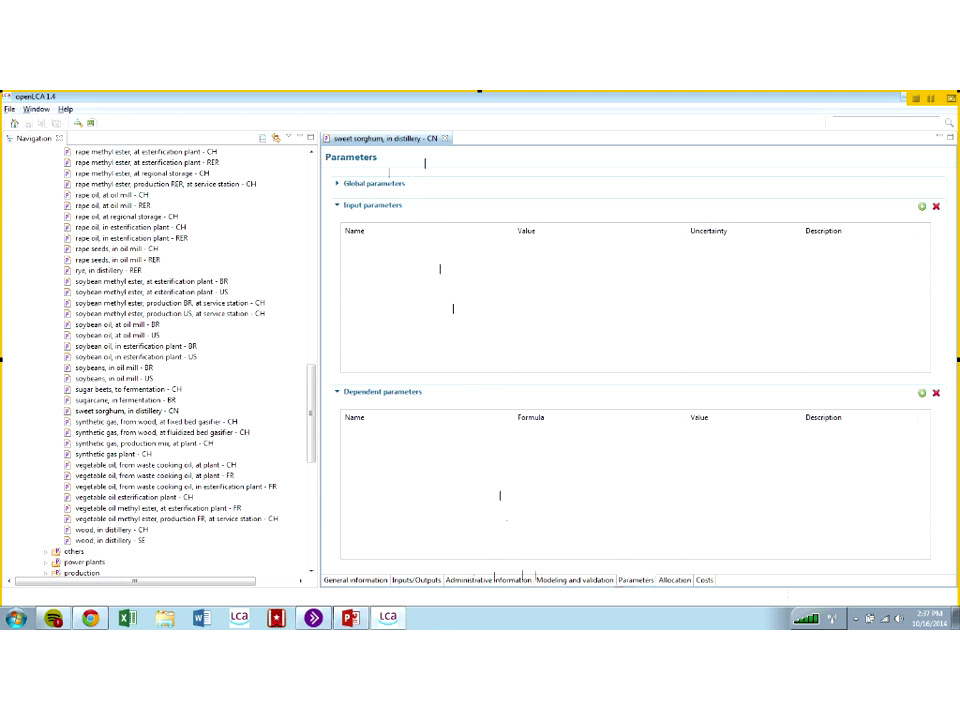
{"action": "left_click", "coordinate": [405, 582]}
{"action": "left_click", "coordinate": [369, 582]}
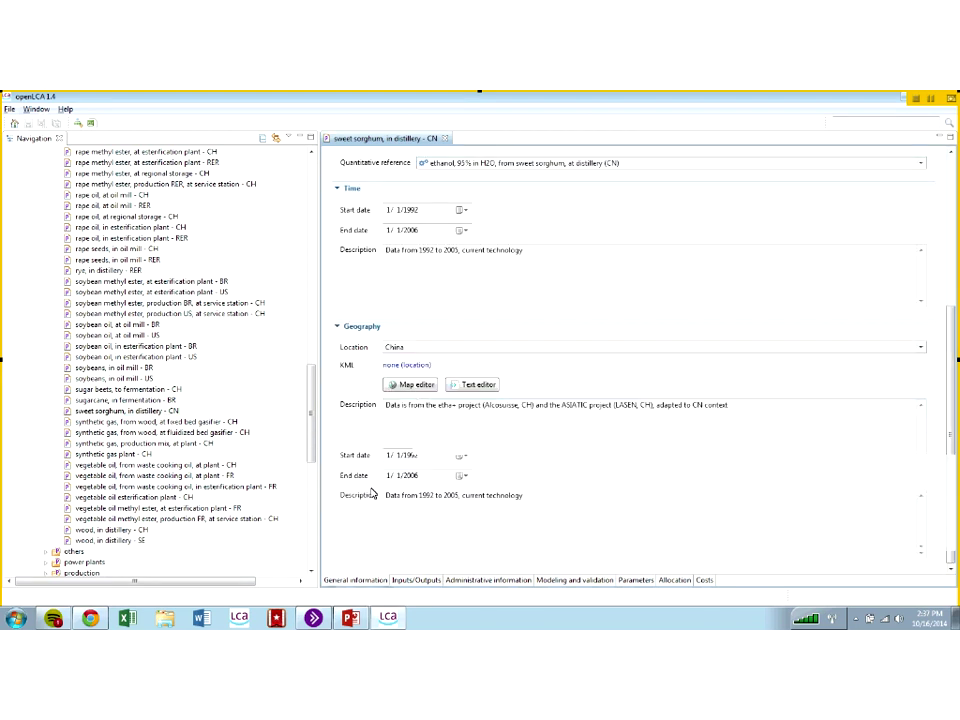
{"action": "scroll", "coordinate": [371, 494], "scroll_direction": "up", "scroll_amount": 5}
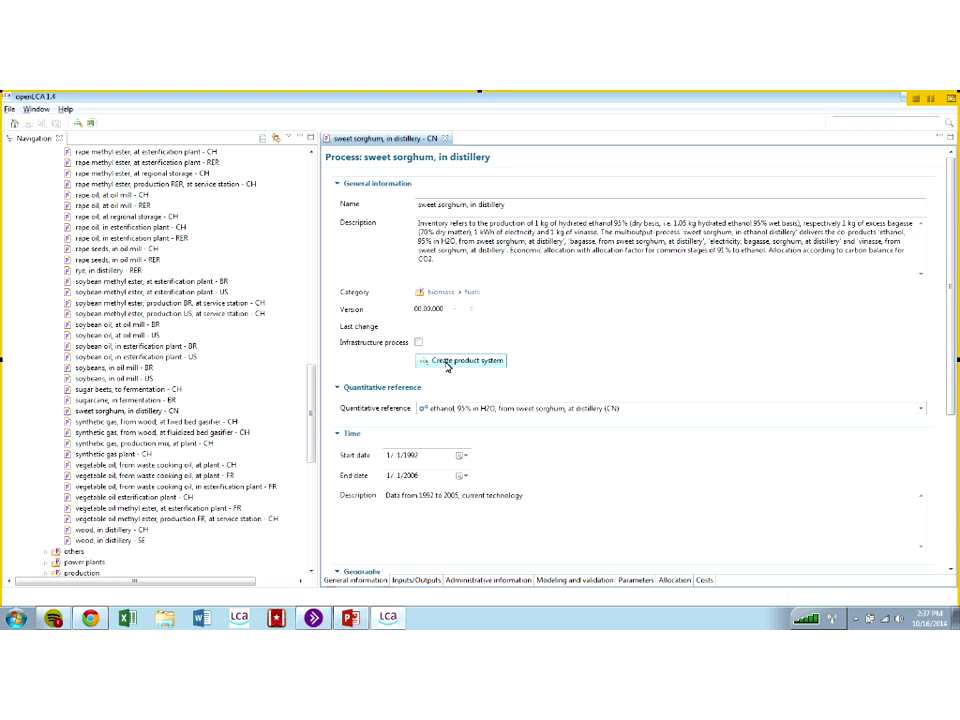
Create the 'sweet sorghum, in distillery' product system with connected processes added
{"action": "left_click", "coordinate": [460, 360]}
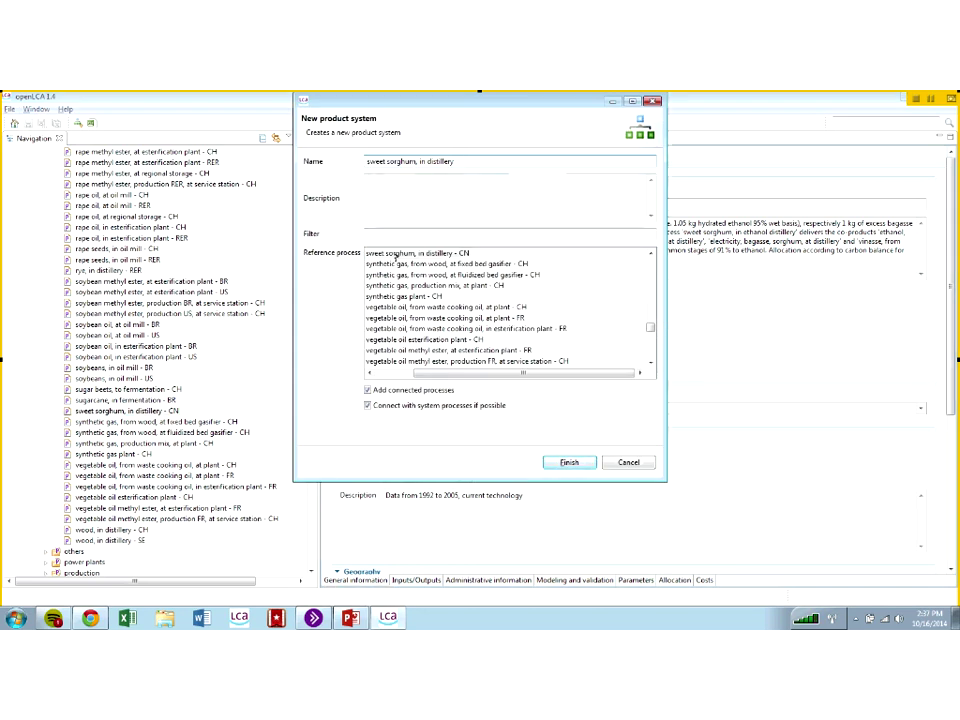
{"action": "left_click", "coordinate": [569, 463]}
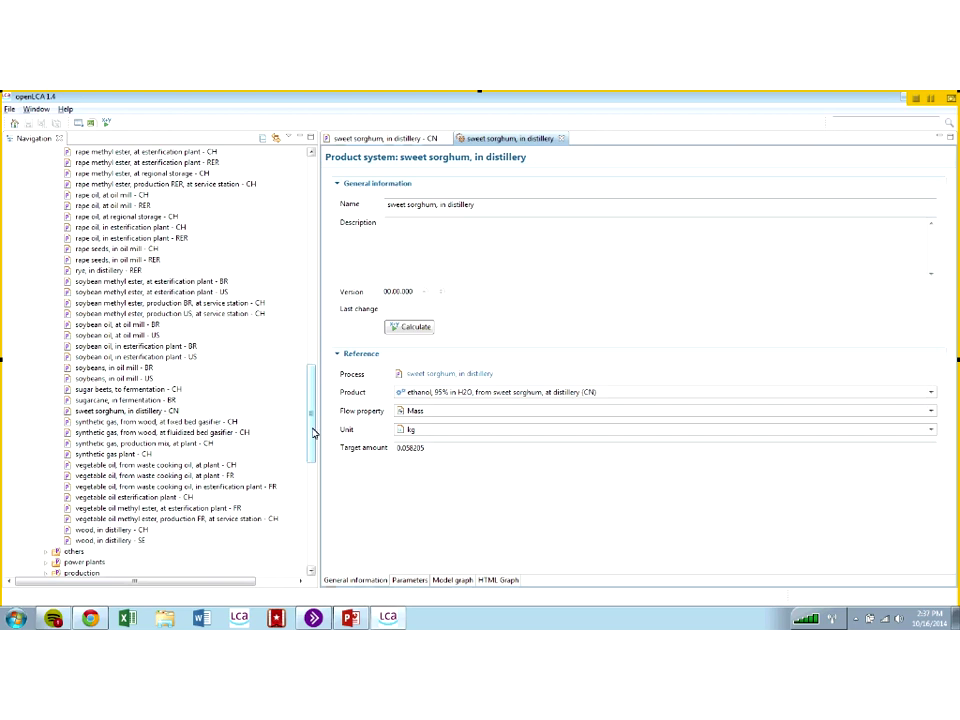
Collapse the biomass folder and expand Product systems to see the three systems
{"action": "left_click_drag", "start_coordinate": [310, 416], "coordinate": [311, 160]}
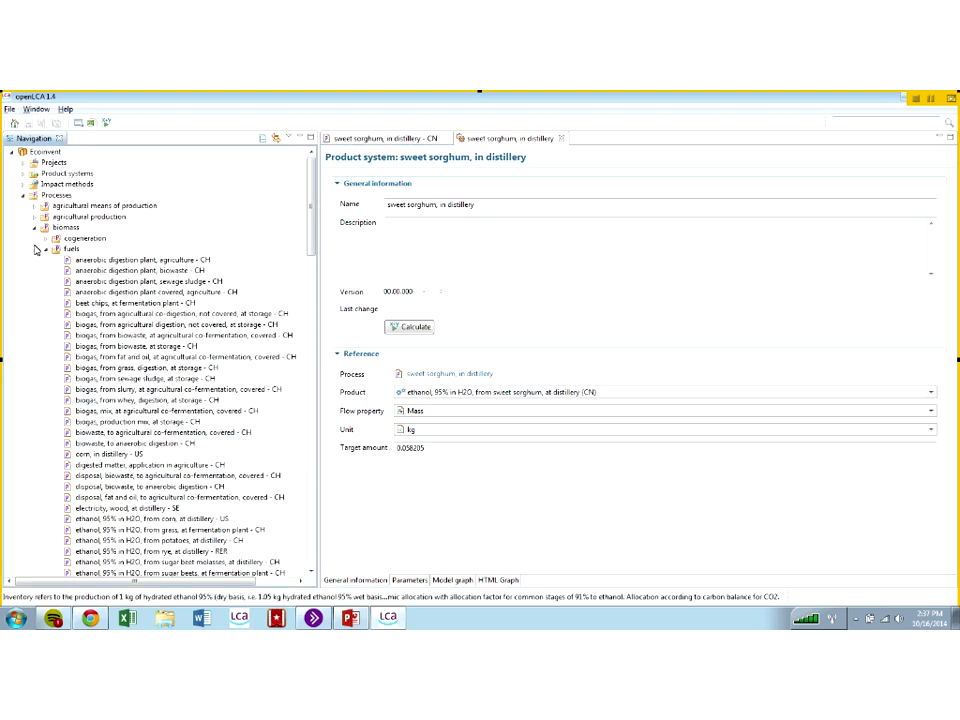
{"action": "left_click", "coordinate": [37, 229]}
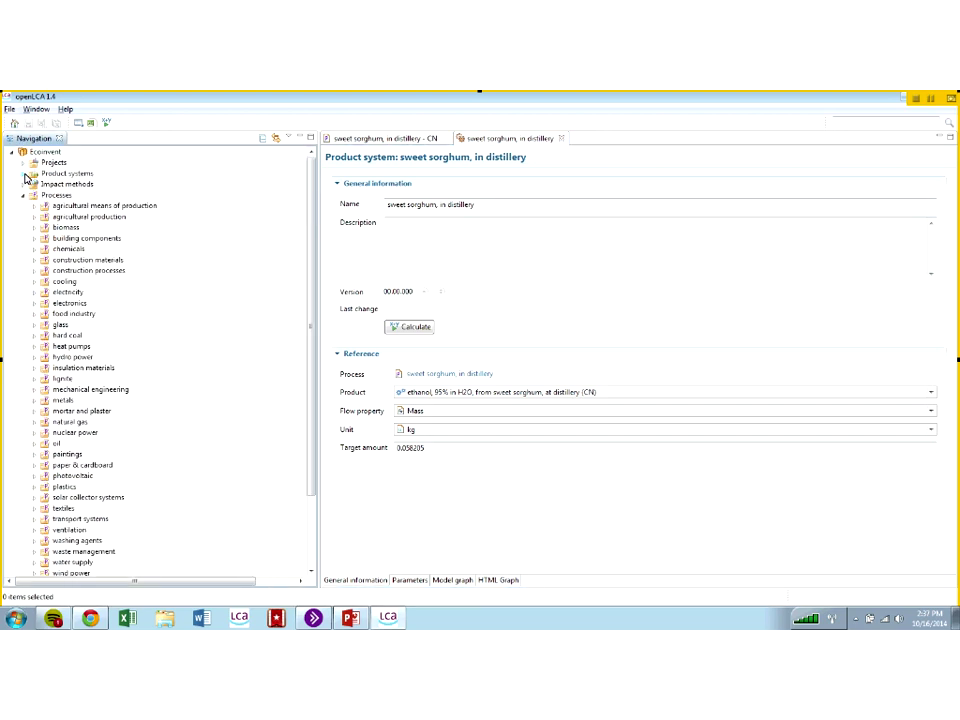
{"action": "left_click", "coordinate": [24, 174]}
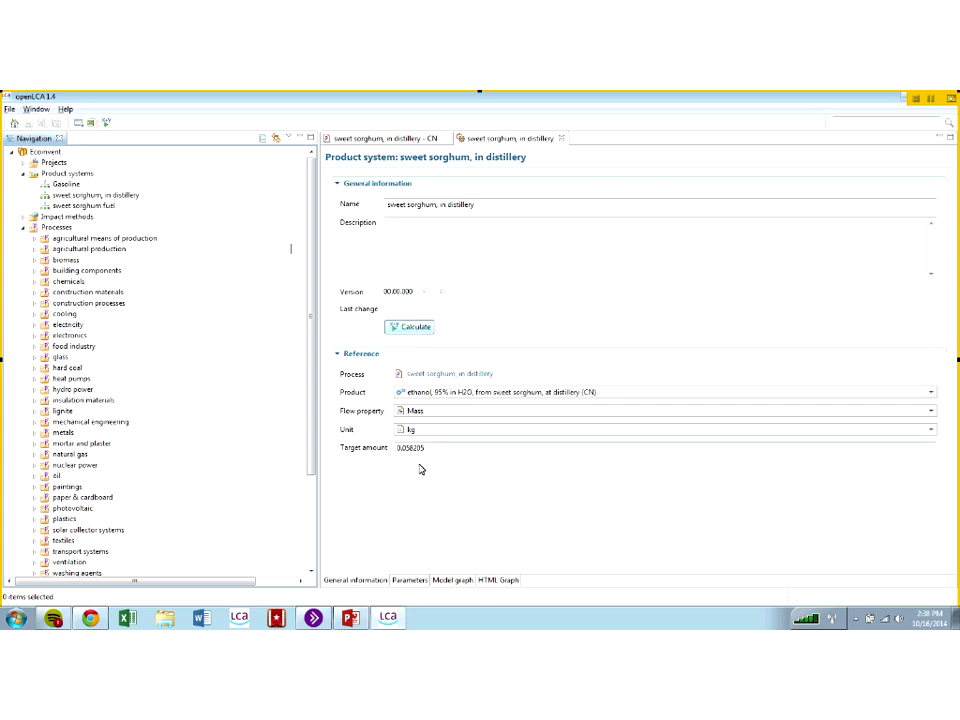
Show the product system's model graph and select the 'sweet sorghum, in distillery' node
{"action": "left_click", "coordinate": [450, 581]}
{"action": "left_click_drag", "start_coordinate": [484, 503], "coordinate": [775, 475]}
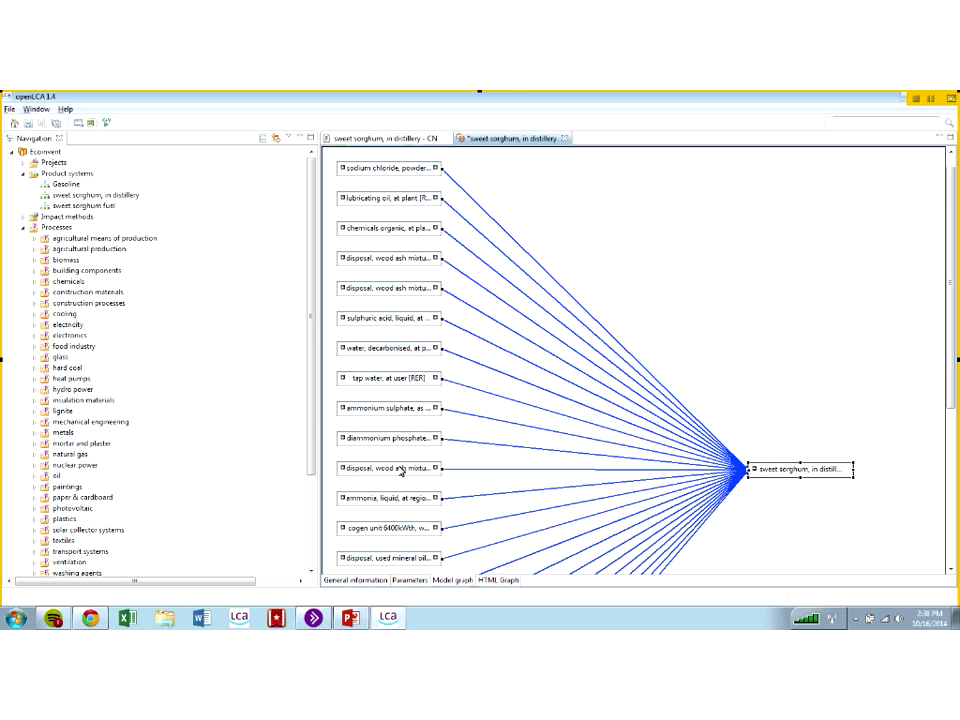
{"action": "scroll", "coordinate": [401, 471], "scroll_direction": "up", "scroll_amount": 2}
{"action": "scroll", "coordinate": [401, 471], "scroll_direction": "down", "scroll_amount": 2}
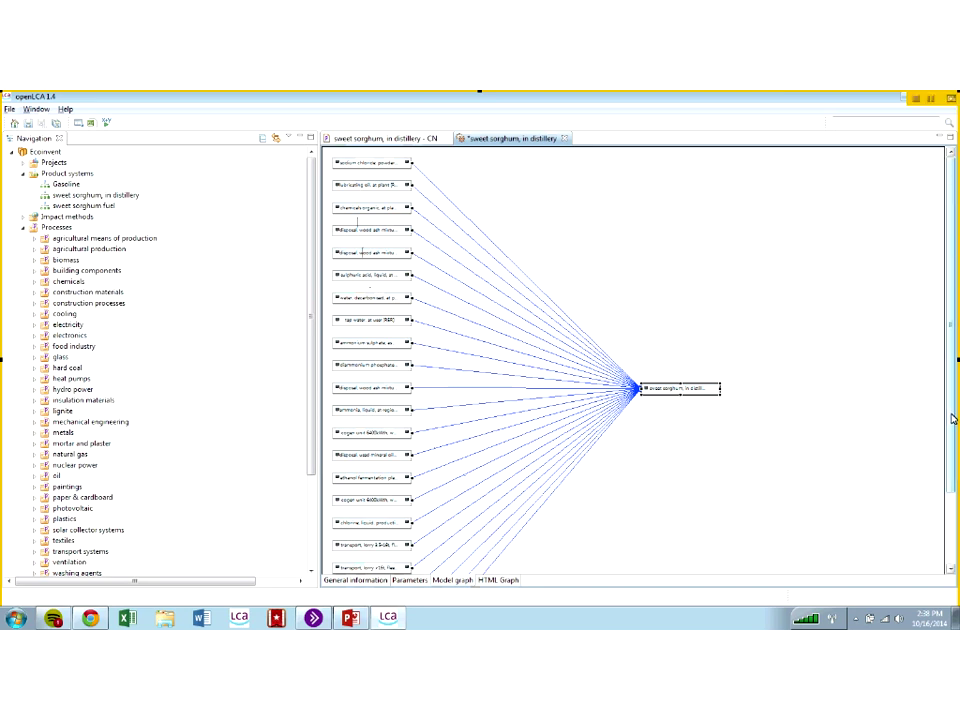
{"action": "left_click_drag", "start_coordinate": [953, 420], "coordinate": [943, 519]}
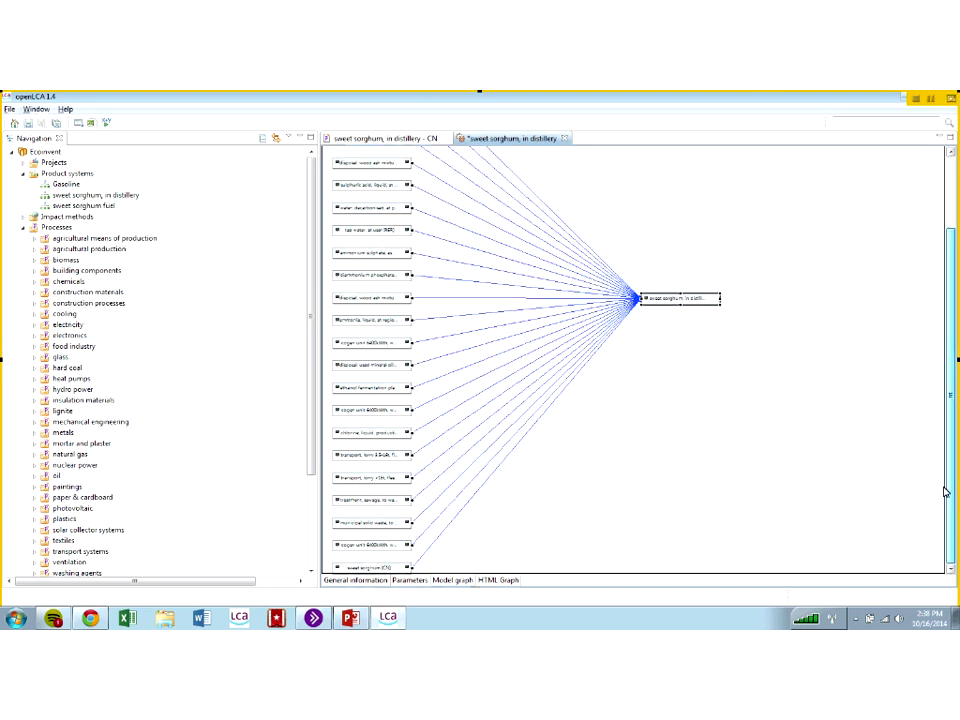
{"action": "scroll", "coordinate": [349, 368], "scroll_direction": "up", "scroll_amount": 2}
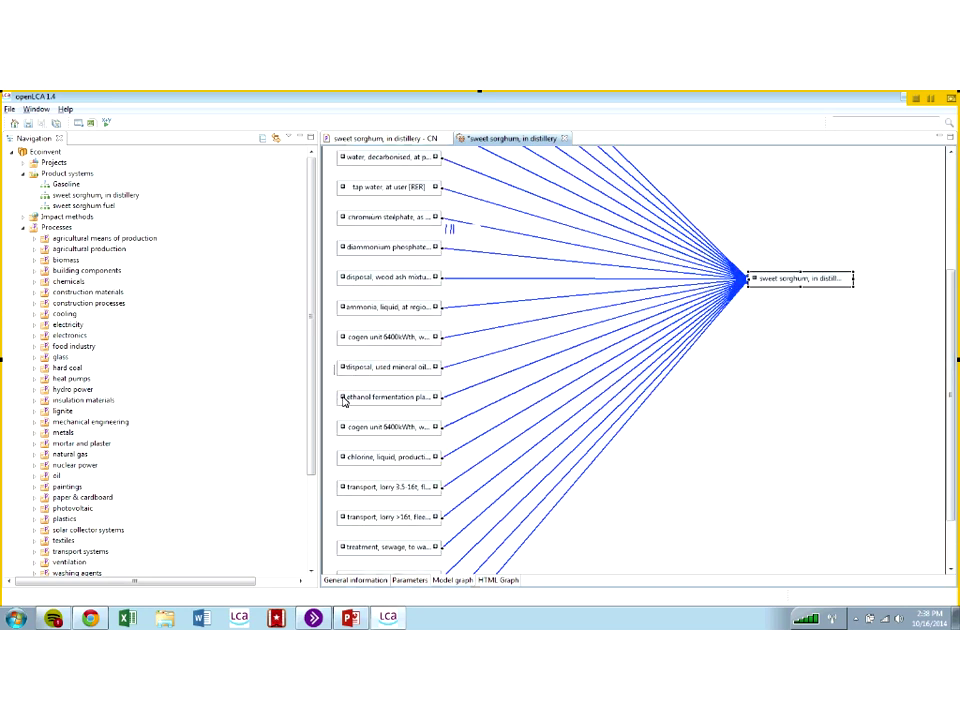
Expand the ethanol fermentation plant, diesel and building machine suppliers, then return to General information
{"action": "left_click", "coordinate": [341, 398]}
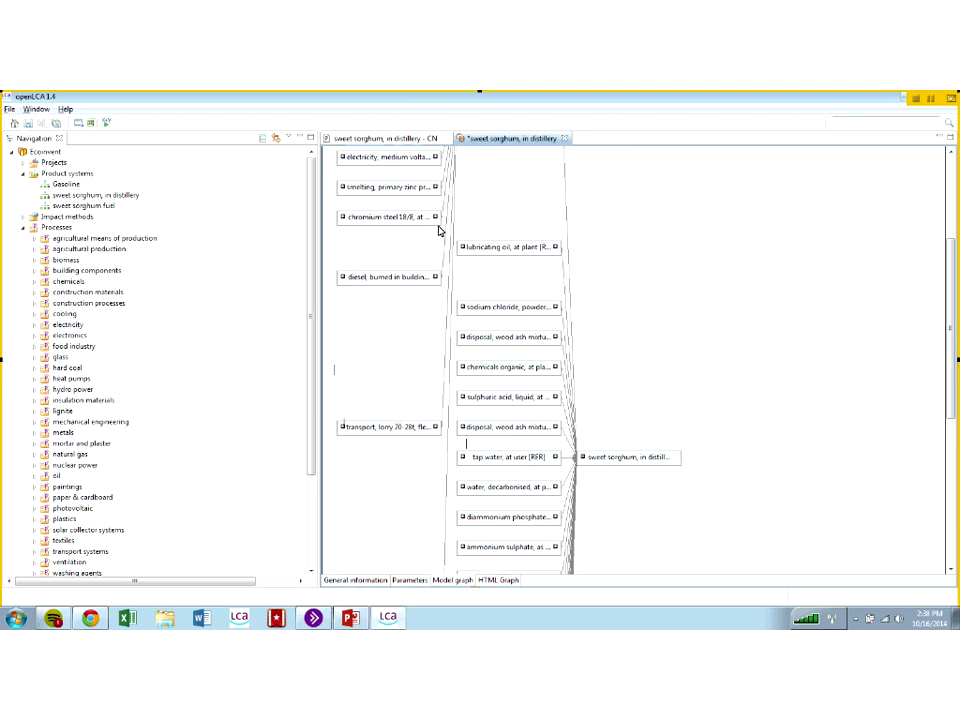
{"action": "left_click", "coordinate": [341, 278]}
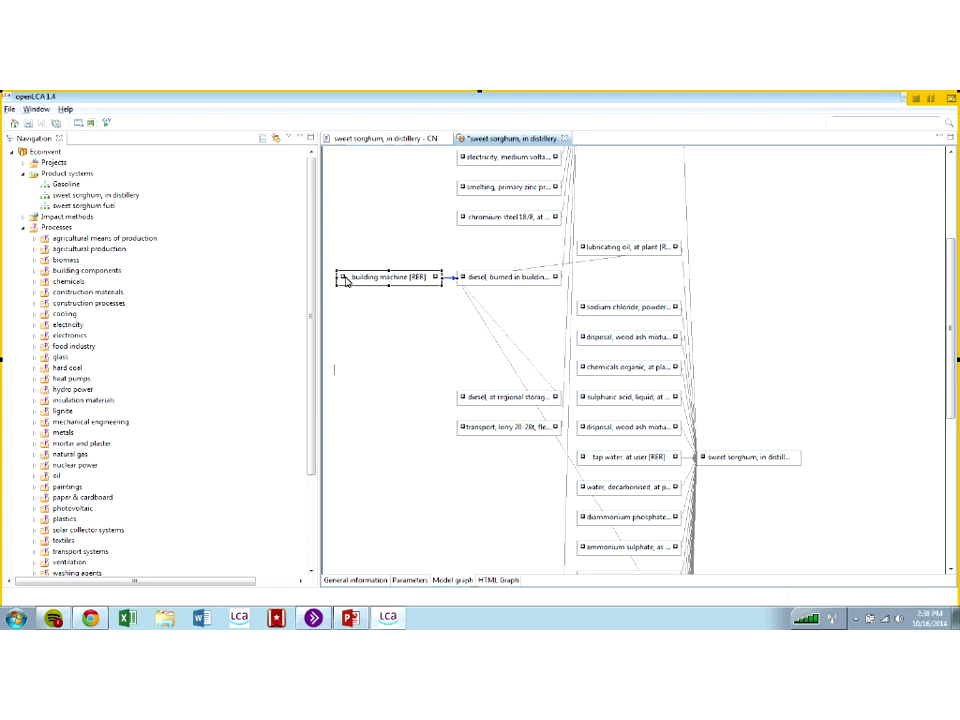
{"action": "left_click", "coordinate": [342, 277]}
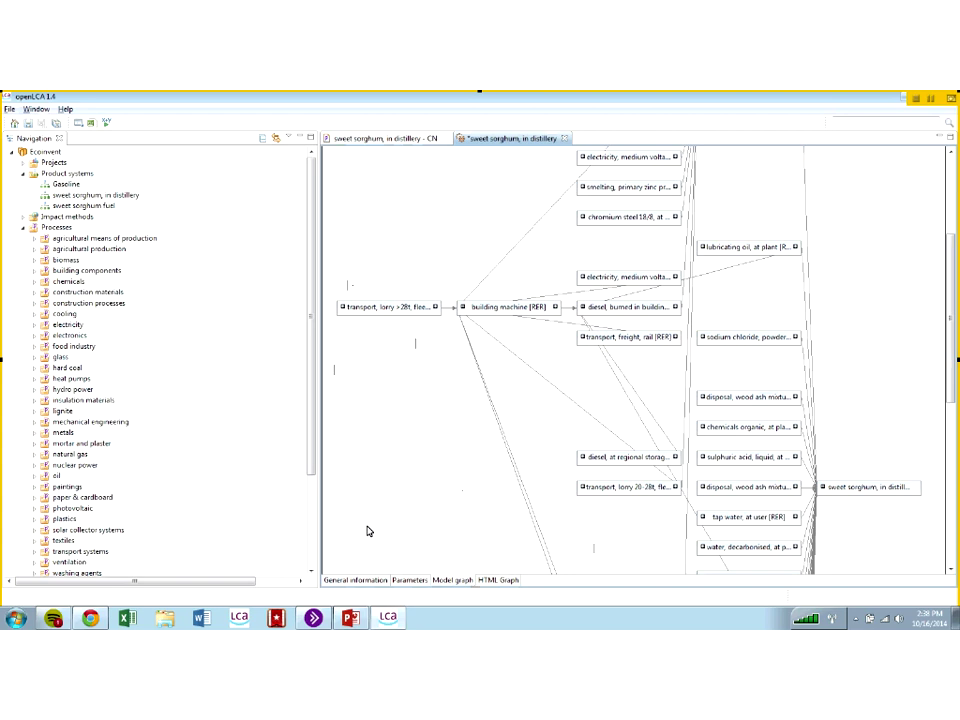
{"action": "left_click", "coordinate": [356, 580]}
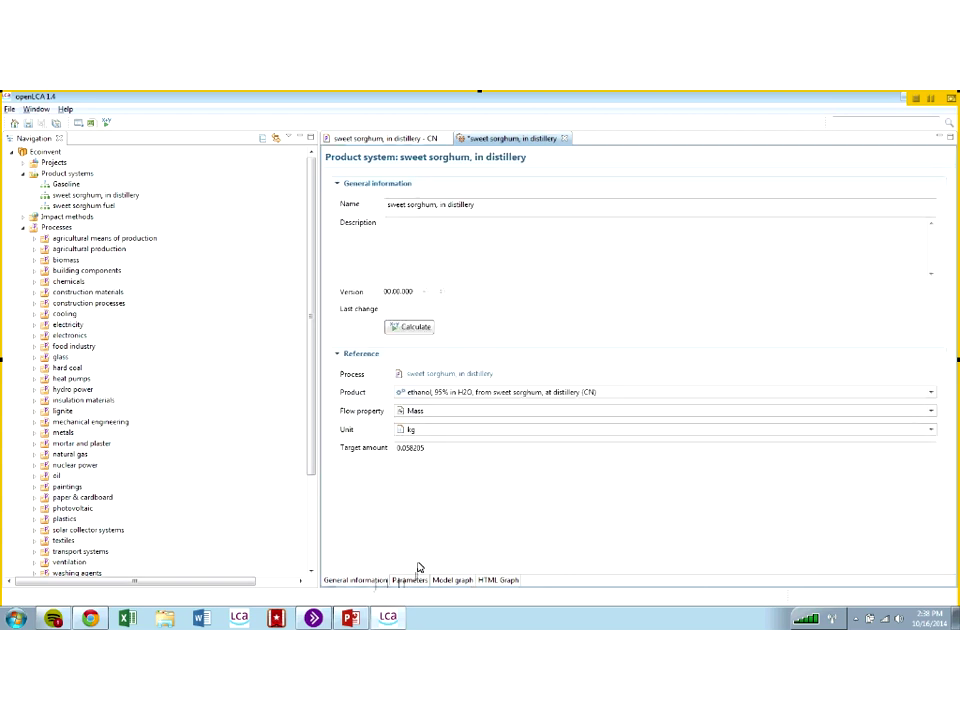
Run an analysis of sweet sorghum, in distillery with TRACI and no normalization set
{"action": "left_click", "coordinate": [419, 329]}
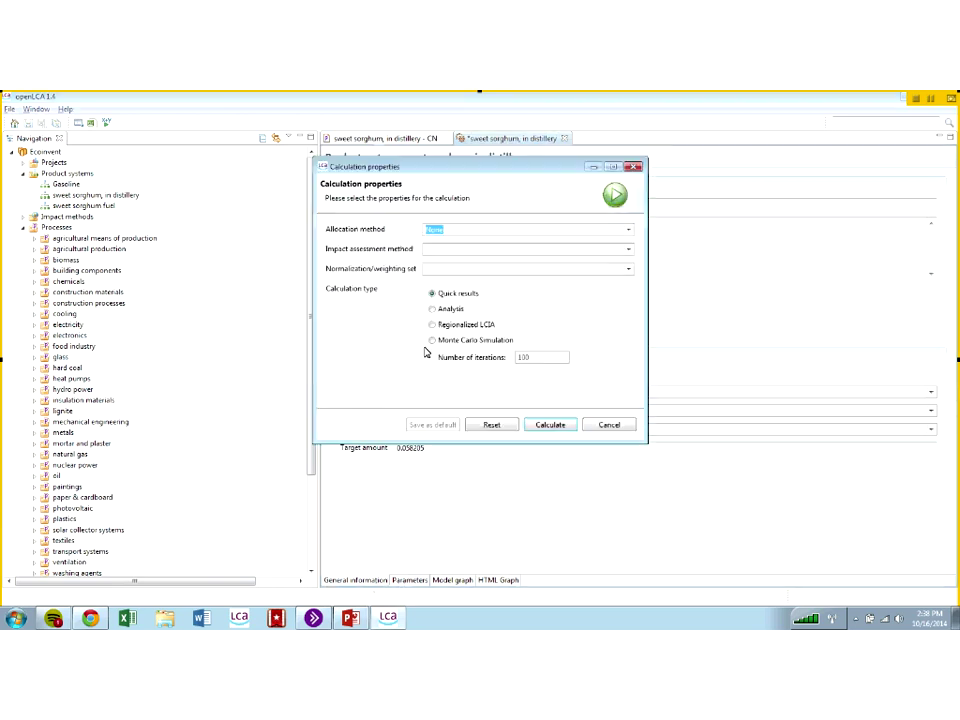
{"action": "left_click", "coordinate": [455, 312]}
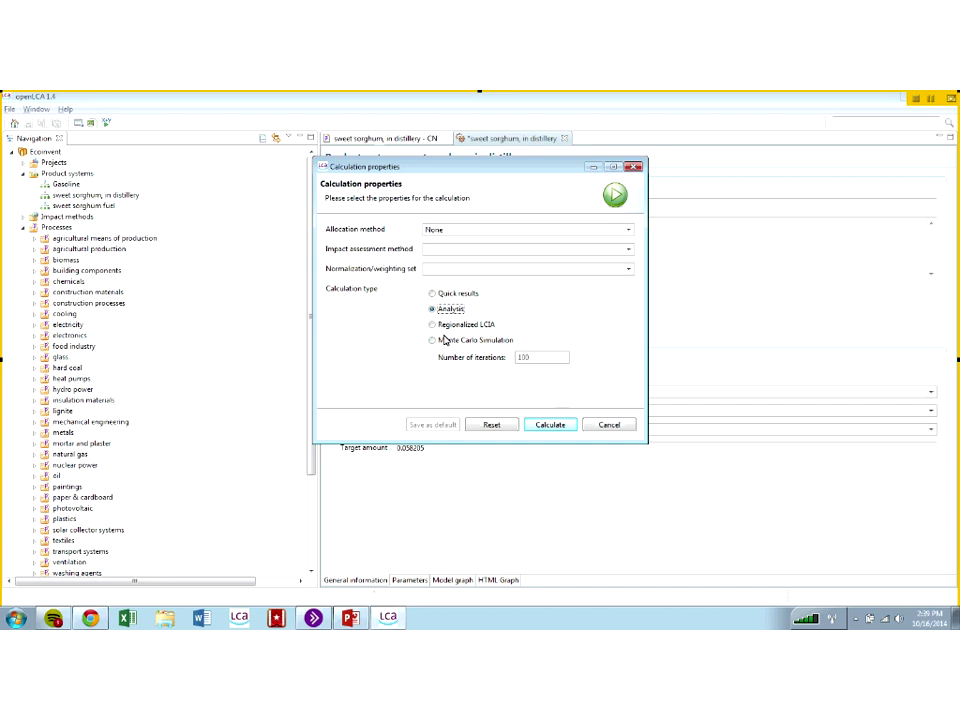
{"action": "left_click", "coordinate": [628, 250]}
{"action": "scroll", "coordinate": [631, 274], "scroll_direction": "down", "scroll_amount": 5}
{"action": "left_click", "coordinate": [568, 309]}
{"action": "left_click", "coordinate": [628, 269]}
{"action": "left_click", "coordinate": [628, 269]}
{"action": "left_click", "coordinate": [548, 425]}
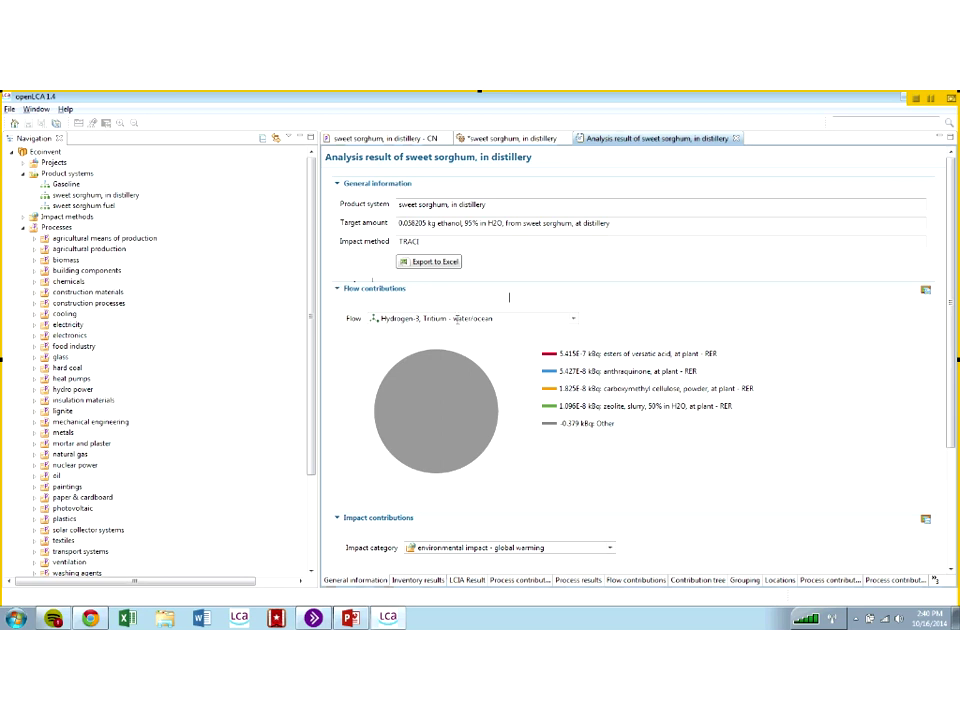
Keep Hydrogen-3, Tritium charted and collapse flow contributions to reveal the global warming chart
{"action": "left_click", "coordinate": [573, 318]}
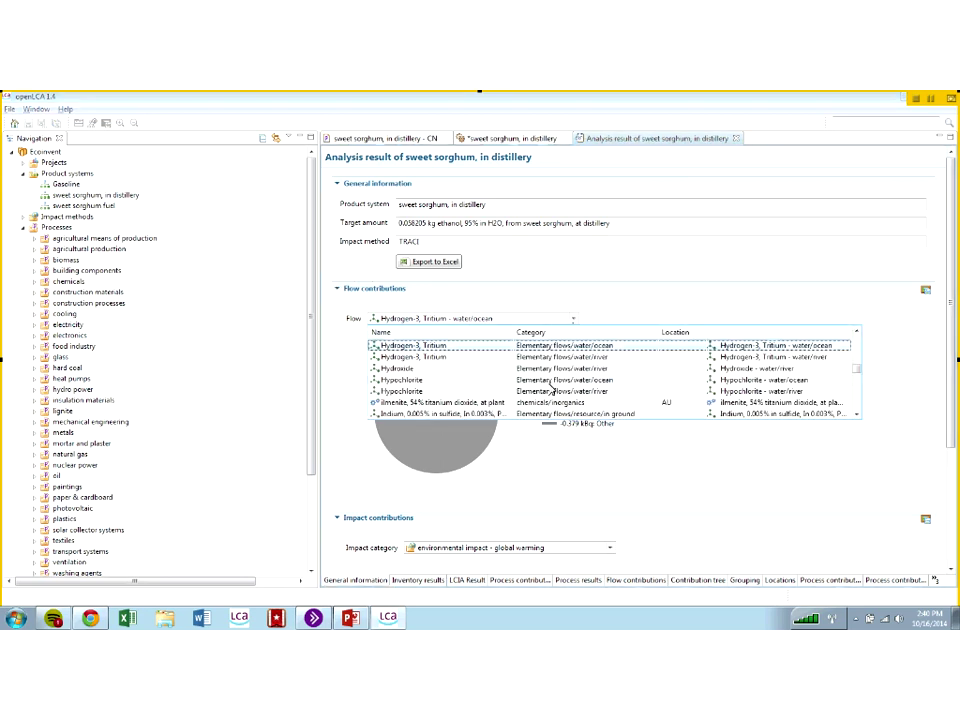
{"action": "scroll", "coordinate": [549, 389], "scroll_direction": "down", "scroll_amount": 2}
{"action": "scroll", "coordinate": [549, 389], "scroll_direction": "up", "scroll_amount": 2}
{"action": "left_click", "coordinate": [338, 293]}
{"action": "left_click", "coordinate": [338, 290]}
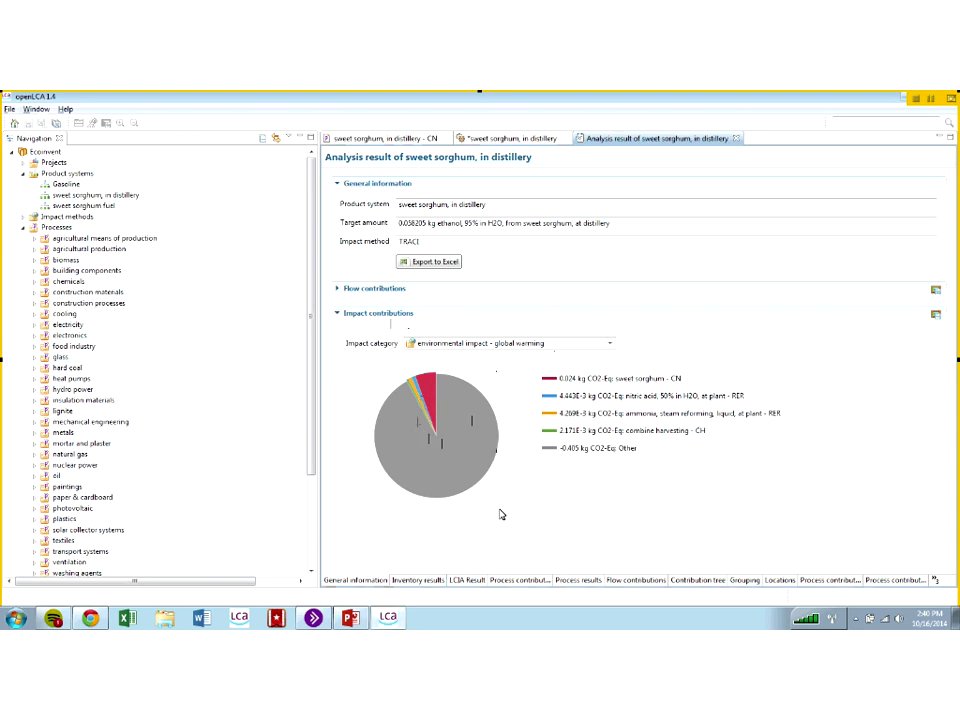
Review the Inventory results Inputs and Outputs tables of resource flows and emissions
{"action": "left_click", "coordinate": [432, 583]}
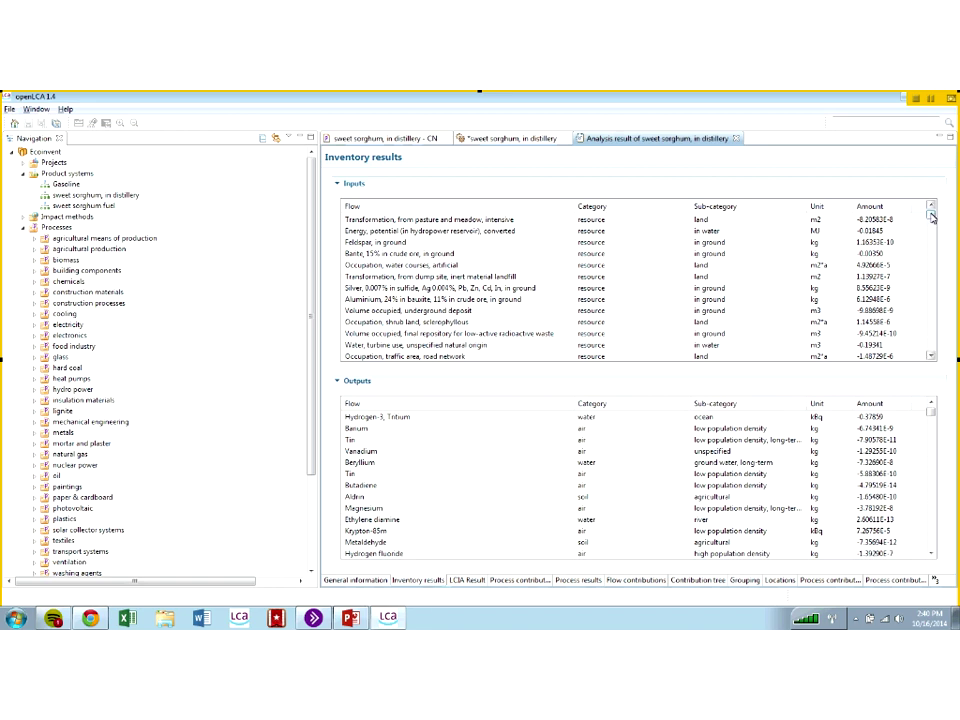
{"action": "left_click_drag", "start_coordinate": [931, 217], "coordinate": [933, 240]}
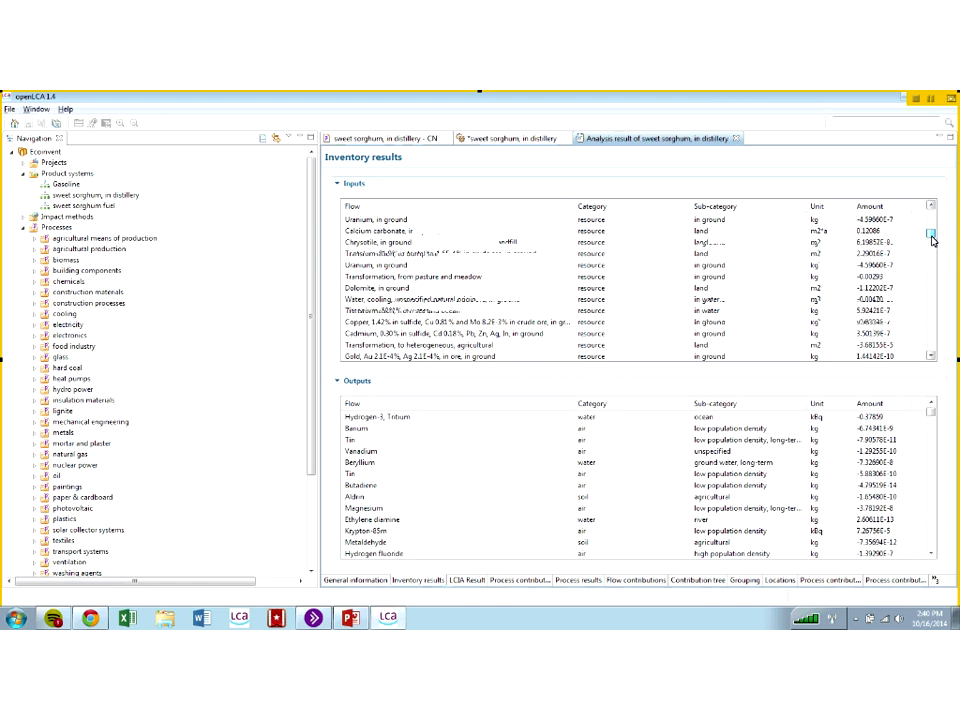
{"action": "left_click_drag", "start_coordinate": [933, 240], "coordinate": [931, 343]}
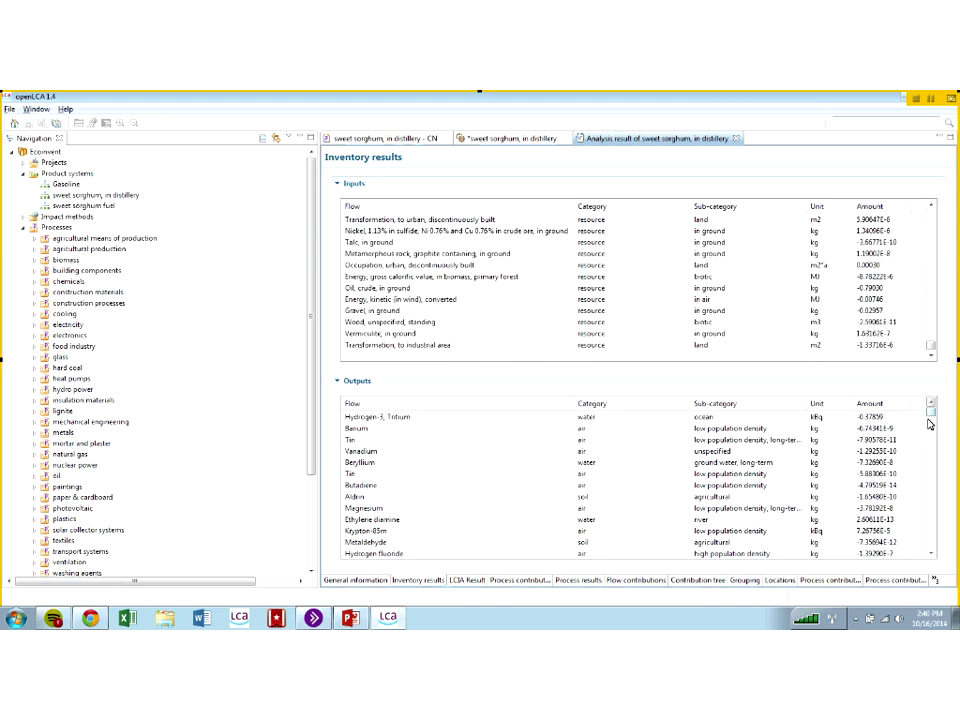
{"action": "left_click_drag", "start_coordinate": [929, 423], "coordinate": [931, 500]}
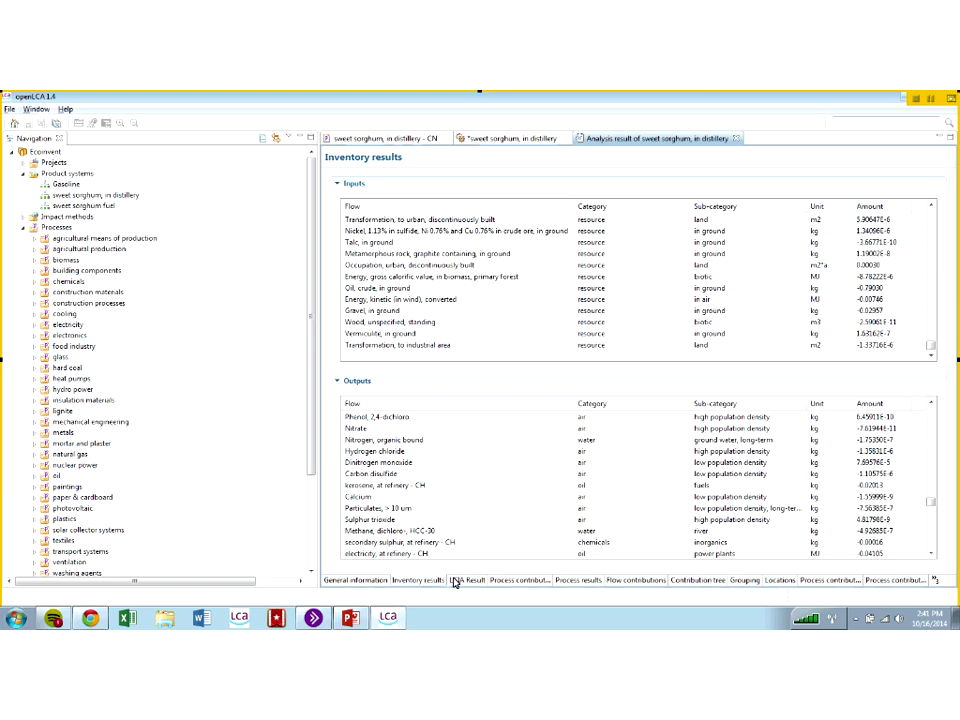
Switch to the LCIA Result totals for the nine TRACI impact categories
{"action": "left_click", "coordinate": [477, 582]}
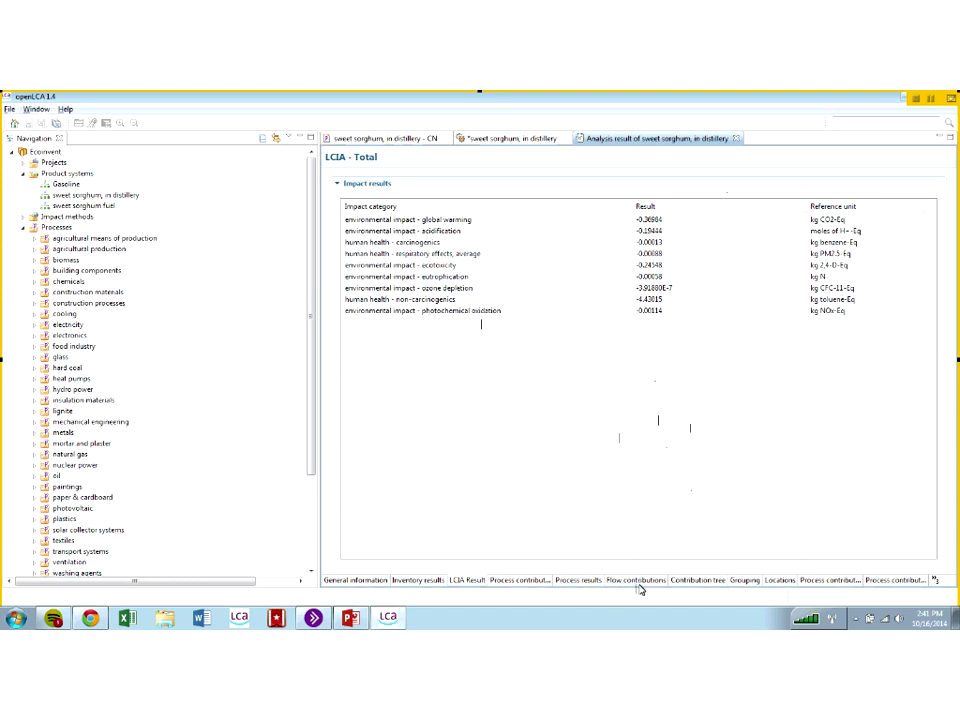
Show the contribution tree based on impact categories with its root expanded
{"action": "left_click", "coordinate": [695, 587]}
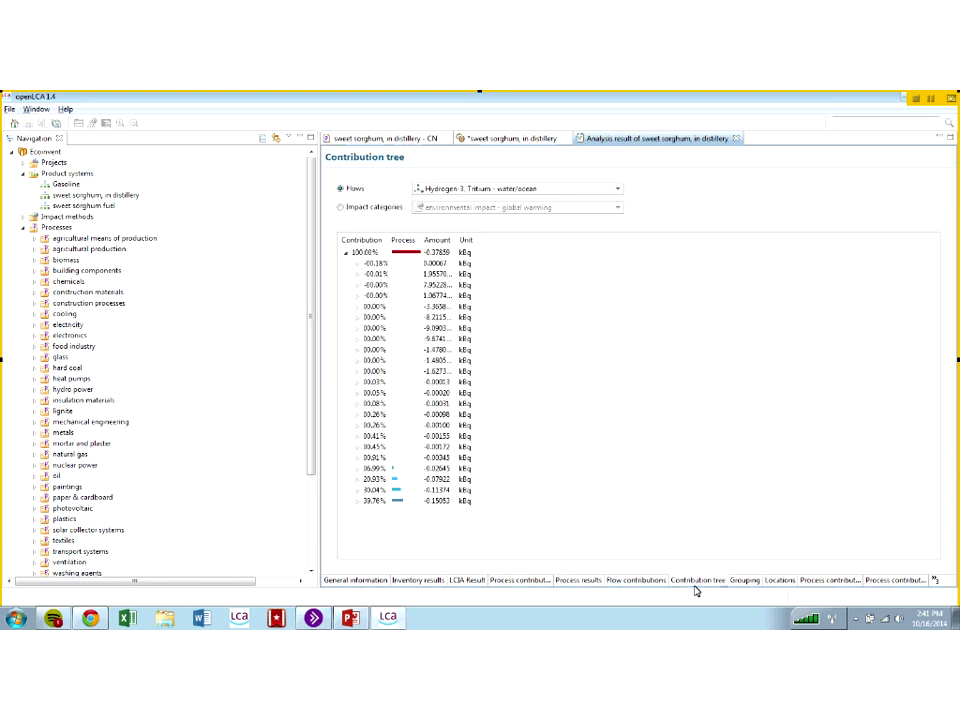
{"action": "left_click", "coordinate": [345, 208]}
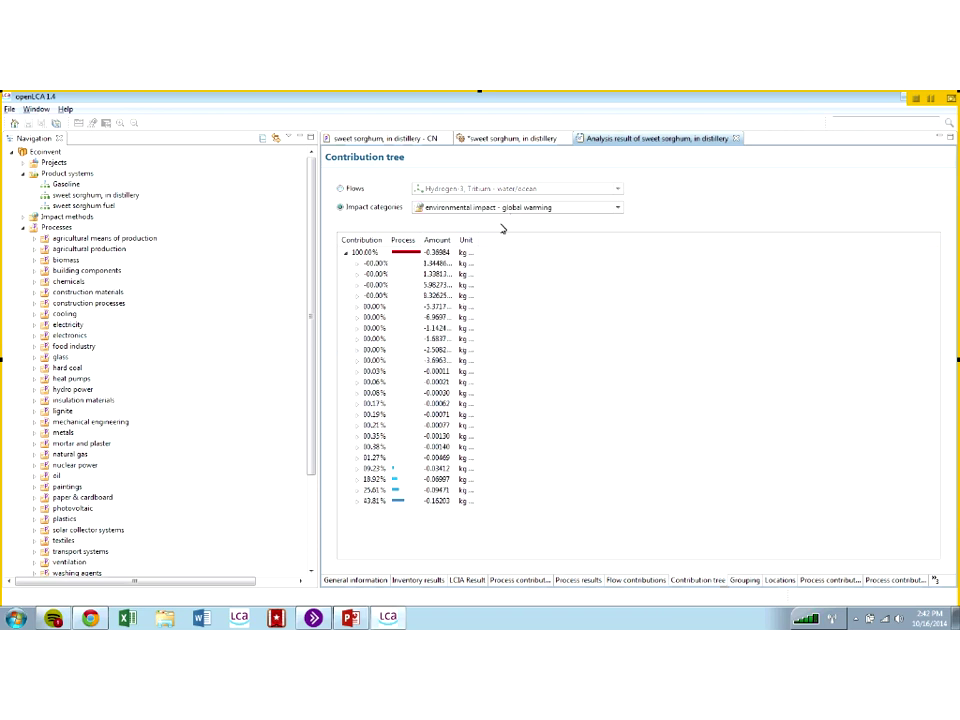
{"action": "left_click", "coordinate": [346, 253]}
{"action": "left_click", "coordinate": [346, 253]}
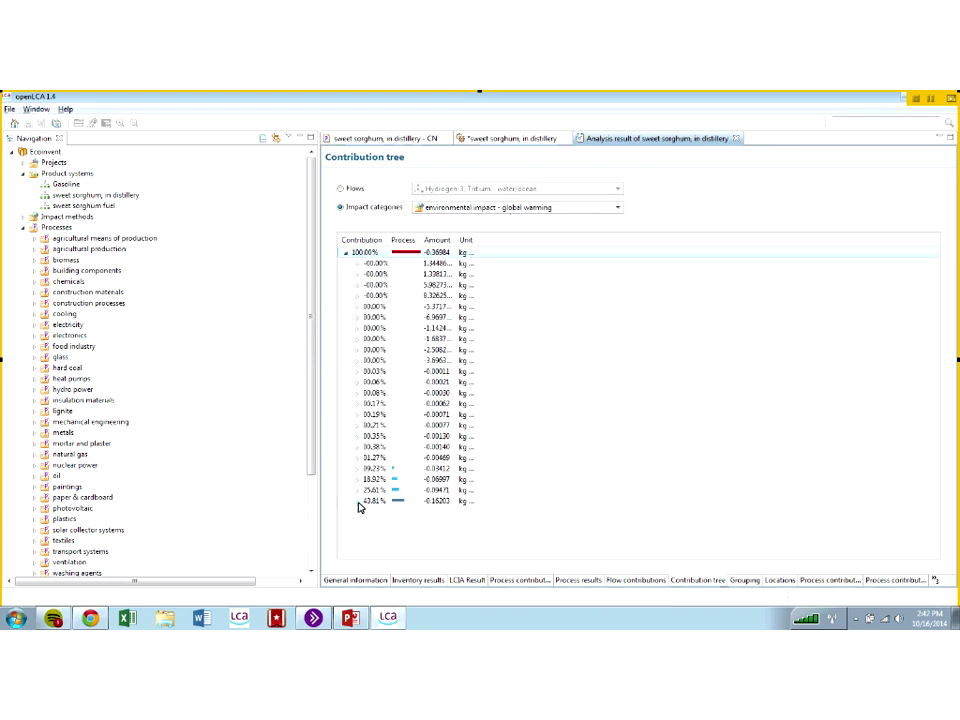
Widen the Process column and expand the sweet sorghum - CN branch (43.81%)
{"action": "left_click_drag", "start_coordinate": [438, 240], "coordinate": [627, 242]}
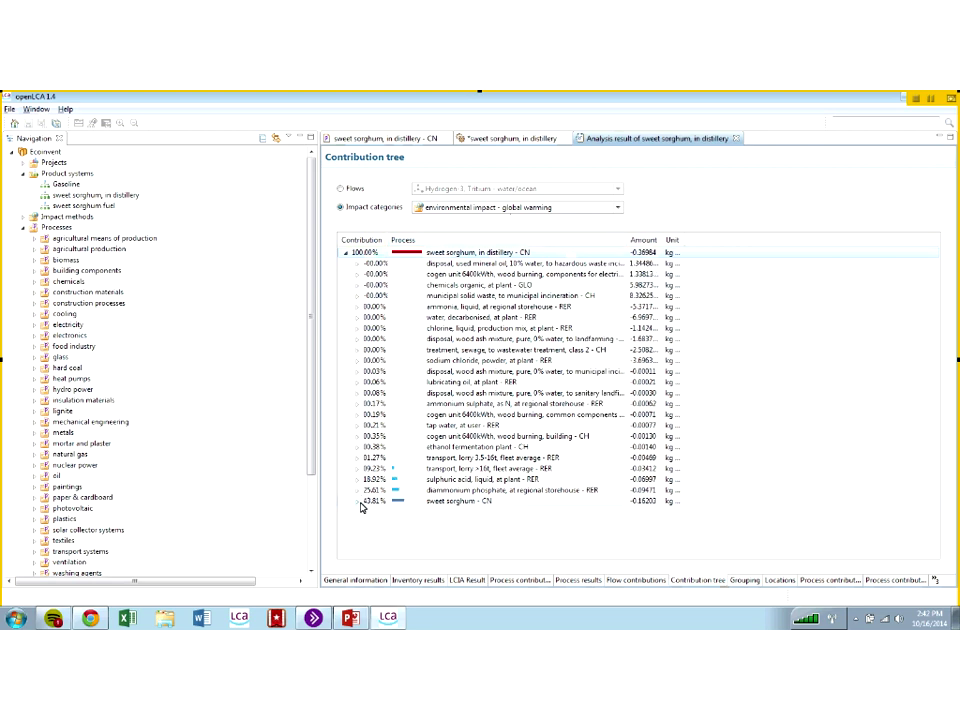
{"action": "left_click", "coordinate": [358, 502]}
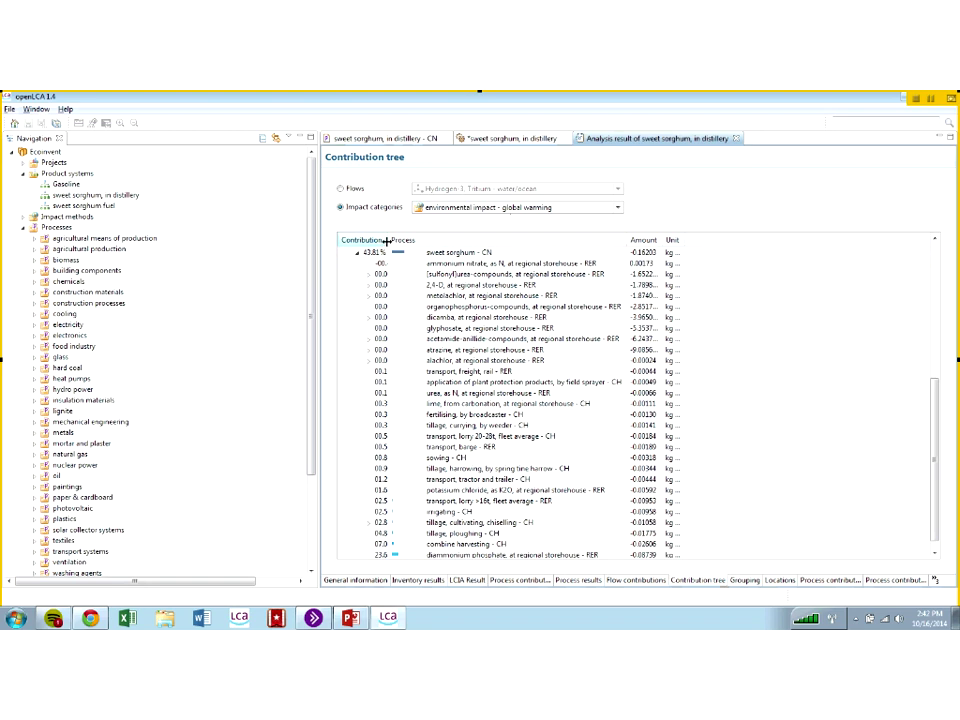
{"action": "left_click_drag", "start_coordinate": [387, 240], "coordinate": [426, 240]}
{"action": "left_click", "coordinate": [386, 544]}
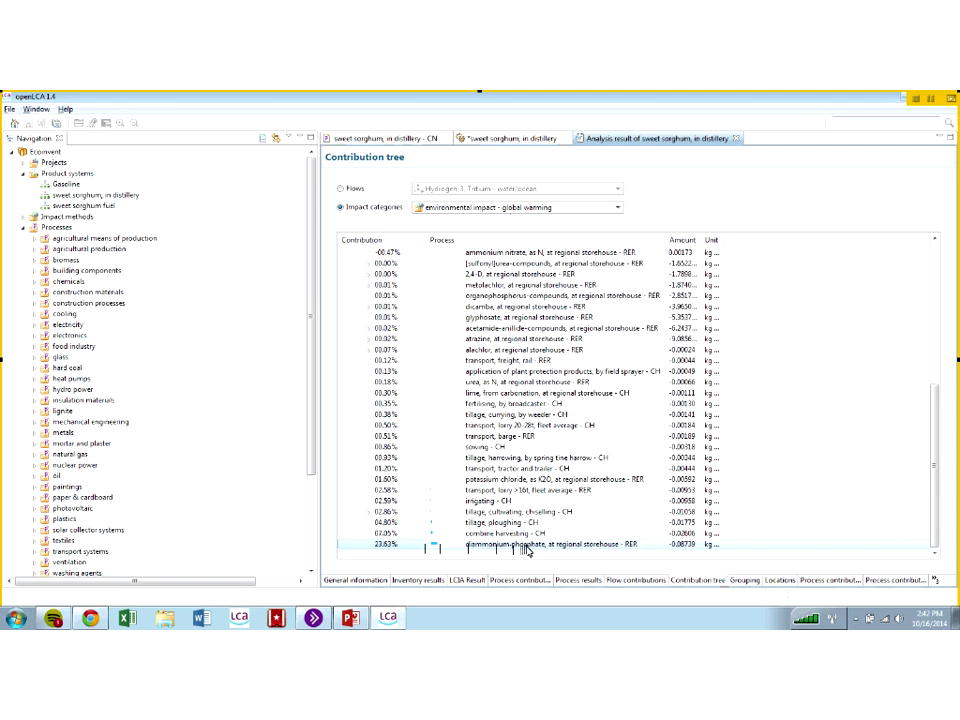
{"action": "scroll", "coordinate": [524, 551], "scroll_direction": "up", "scroll_amount": 2}
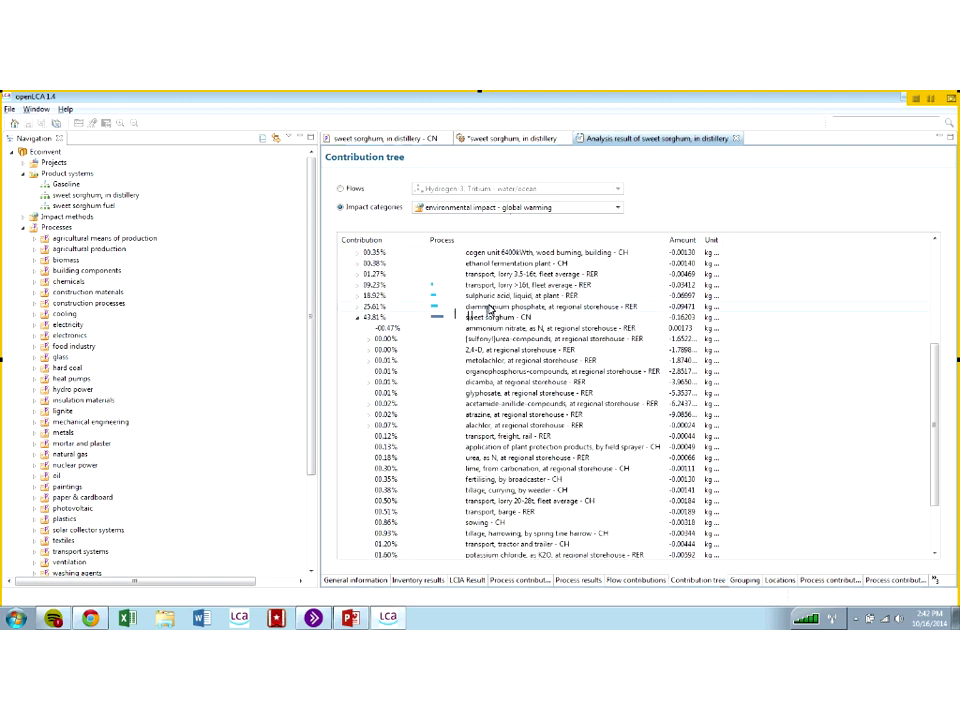
{"action": "scroll", "coordinate": [490, 311], "scroll_direction": "up", "scroll_amount": 2}
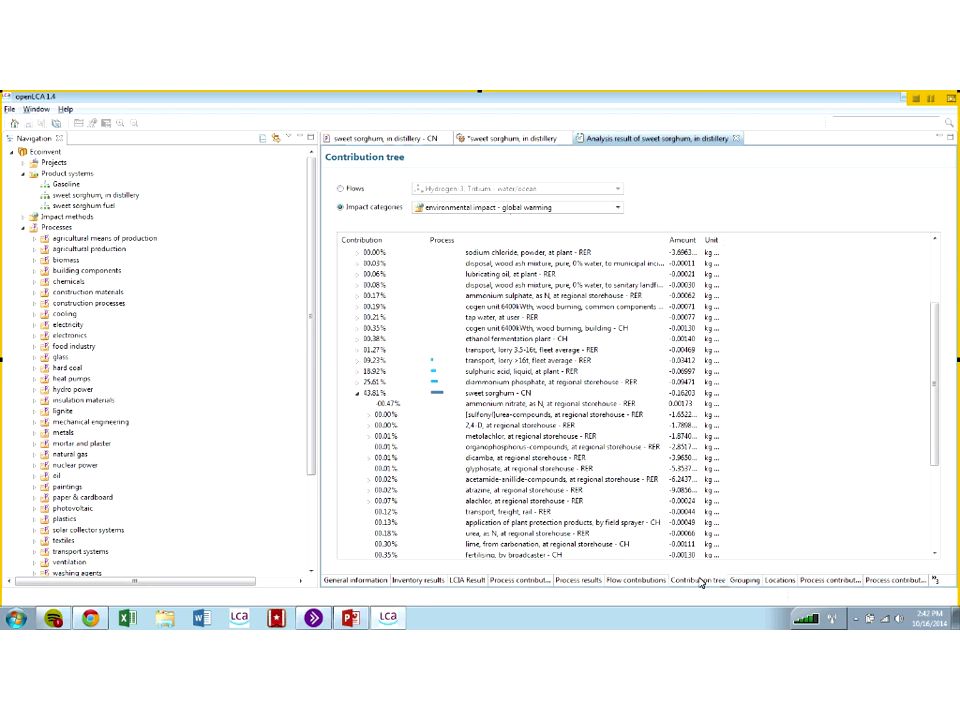
{"action": "left_click", "coordinate": [312, 367]}
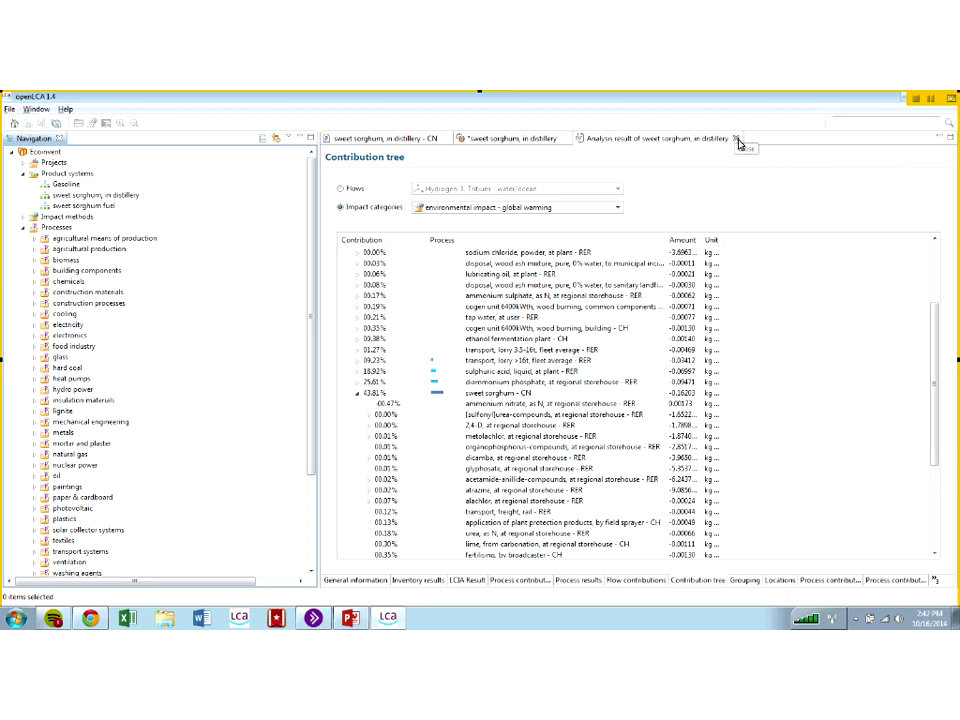
{"action": "left_click", "coordinate": [24, 163]}
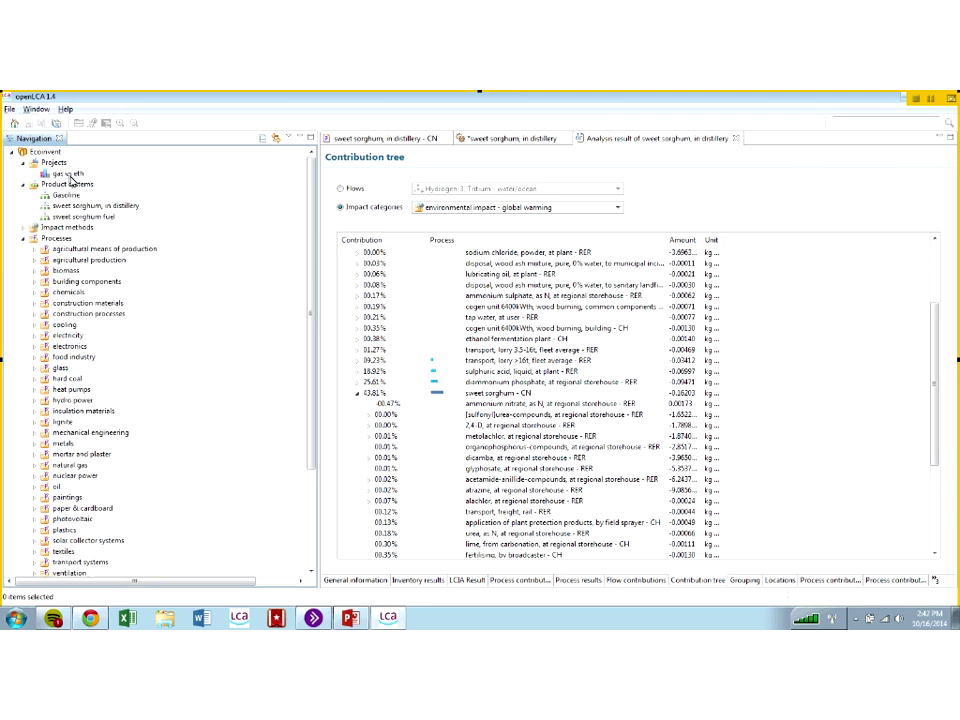
{"action": "double_click", "coordinate": [62, 173]}
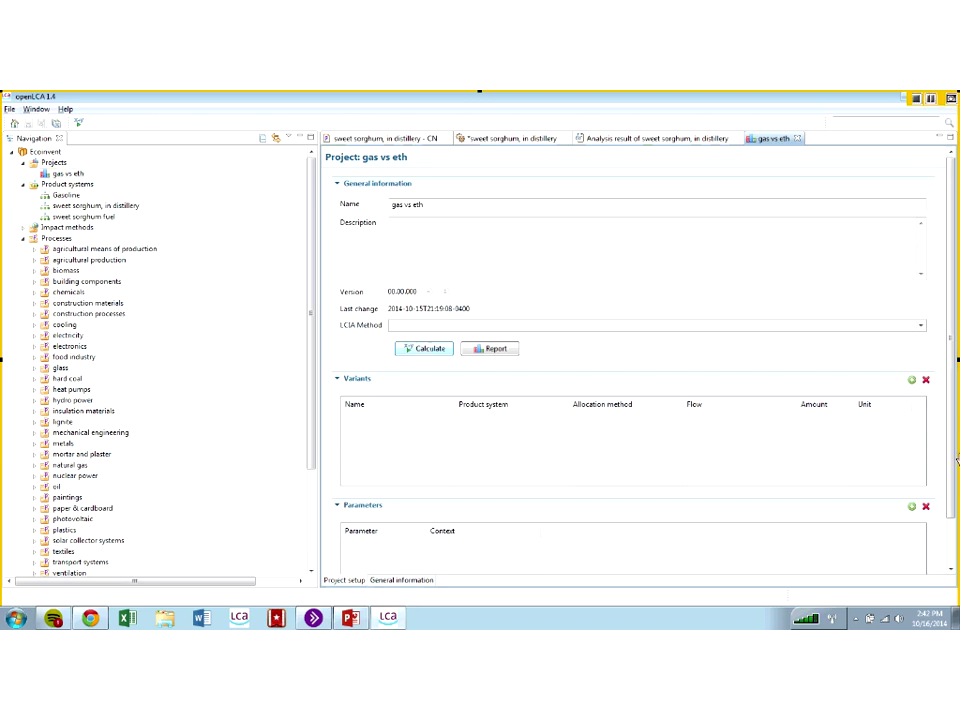
{"action": "scroll", "coordinate": [940, 535], "scroll_direction": "down", "scroll_amount": 2}
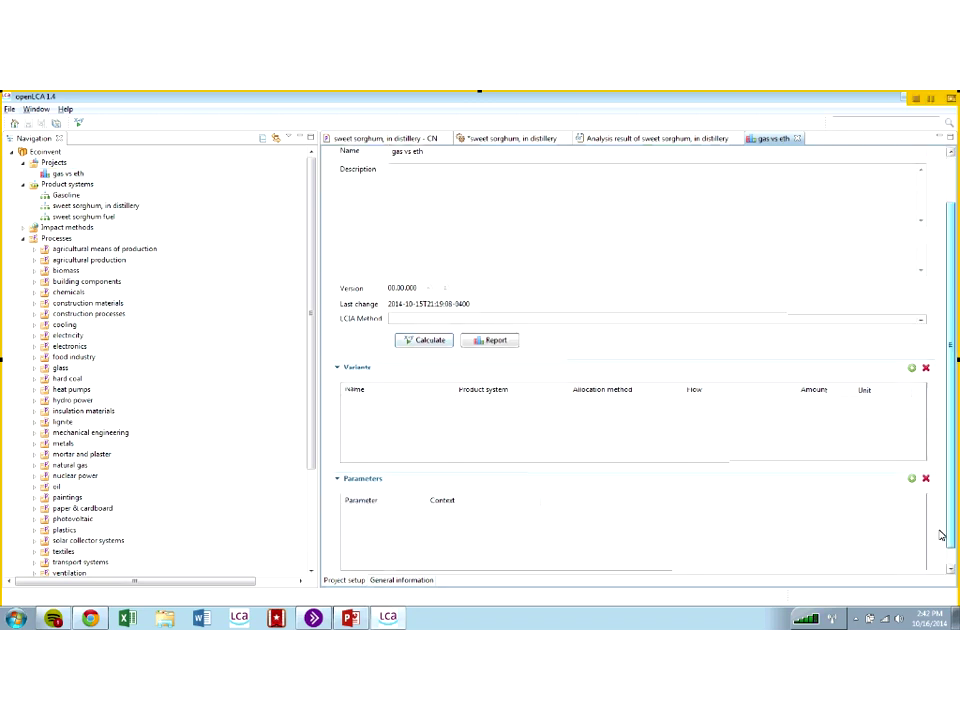
{"action": "left_click", "coordinate": [420, 352]}
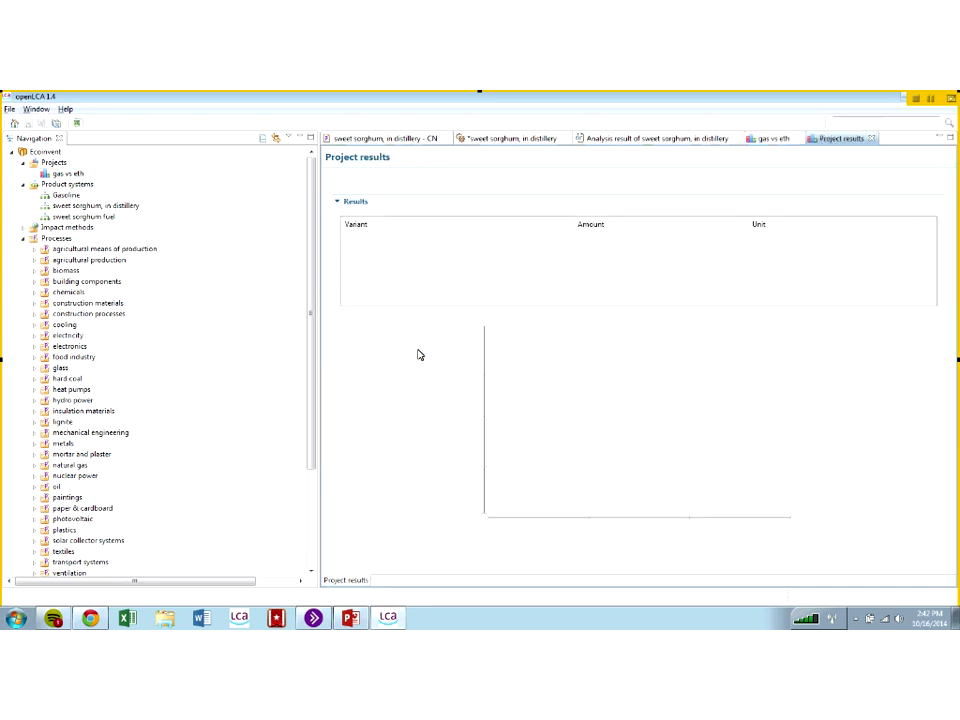
{"action": "left_click", "coordinate": [871, 141]}
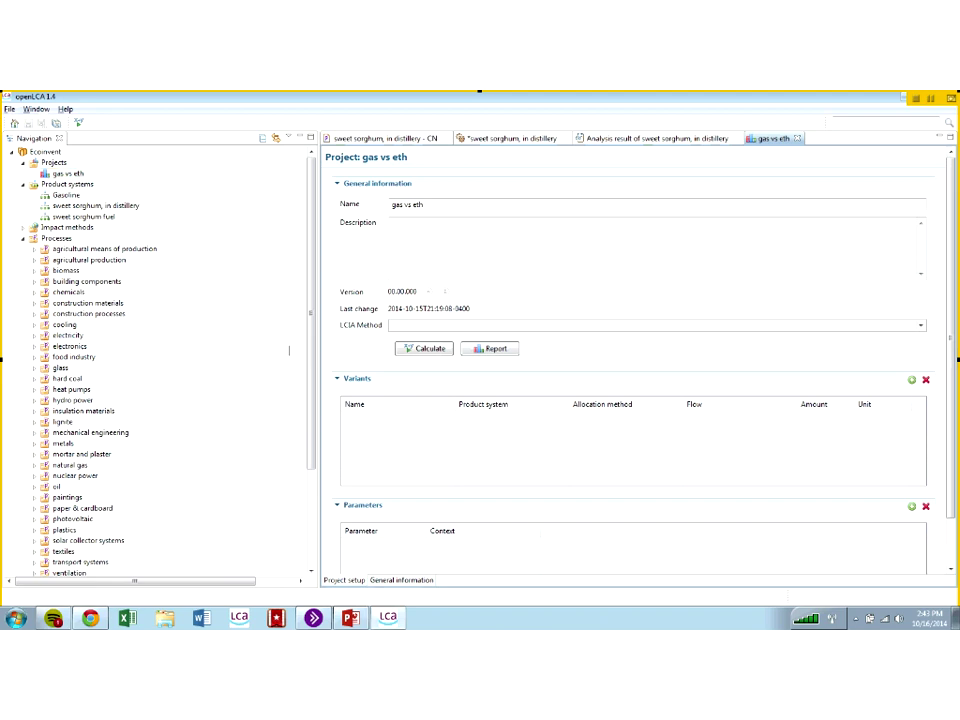
Add sweet sorghum fuel as Variant 1 and Gasoline as Variant 2
{"action": "left_click", "coordinate": [911, 379]}
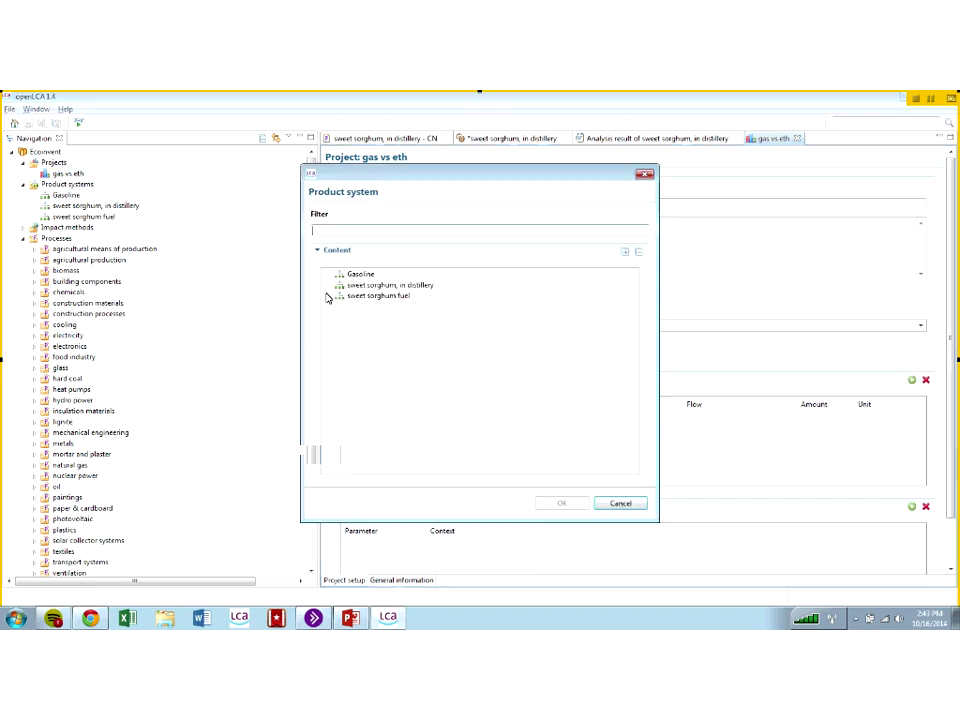
{"action": "left_click", "coordinate": [377, 294]}
{"action": "left_click", "coordinate": [584, 506]}
{"action": "left_click", "coordinate": [911, 380]}
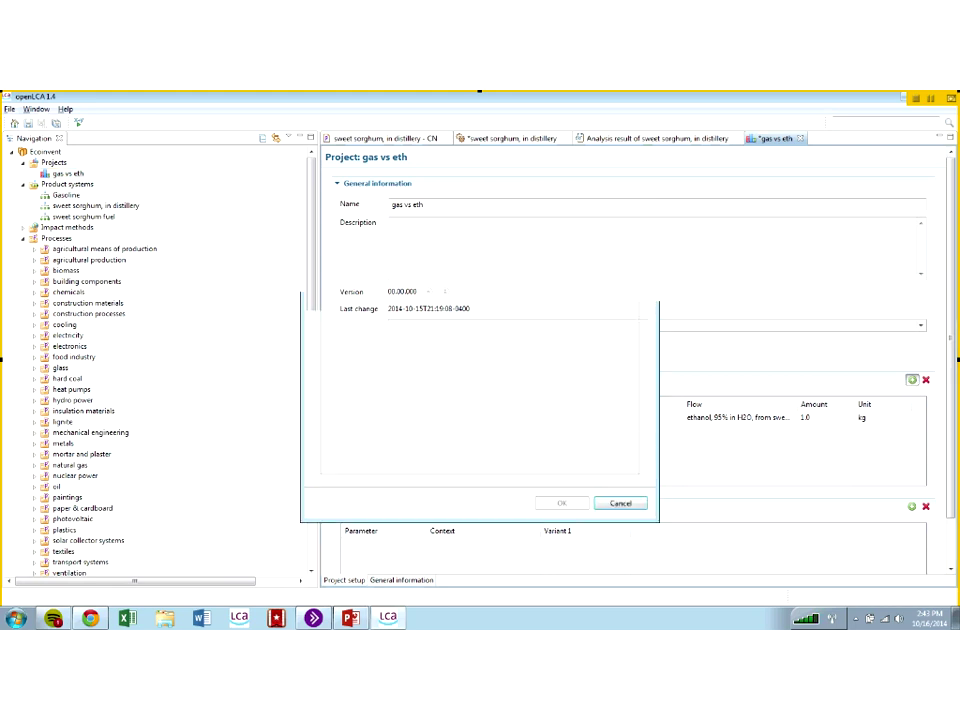
{"action": "left_click", "coordinate": [360, 274]}
{"action": "left_click", "coordinate": [562, 503]}
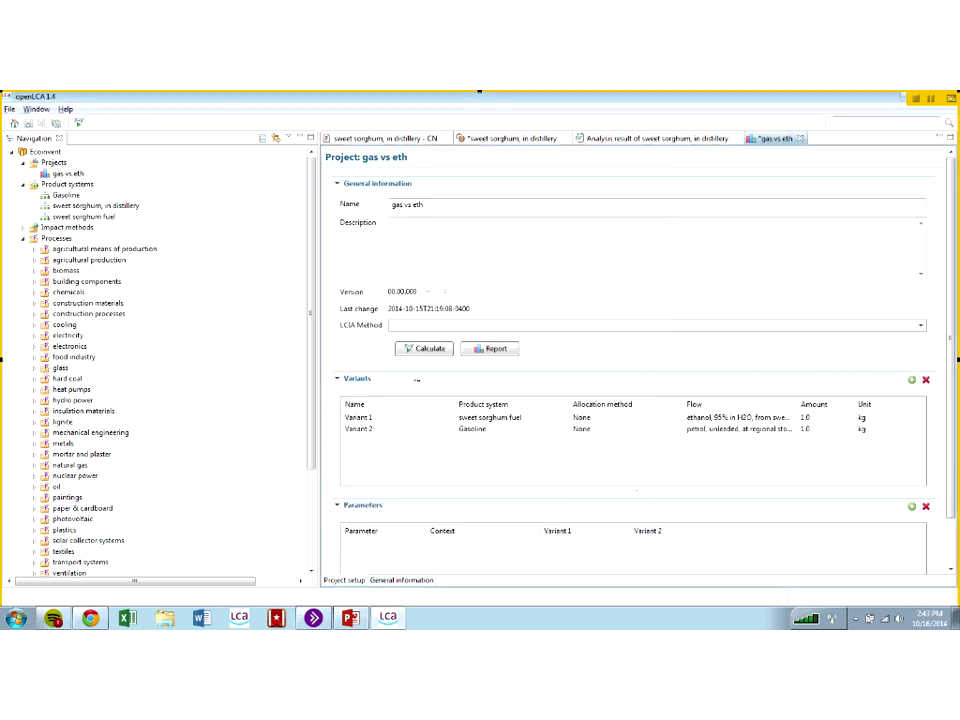
Calculate the project and chart Hydrogen-3, Tritium: Variant 1 2.04580 kBq, Variant 2 1.09258 kBq
{"action": "left_click", "coordinate": [436, 354]}
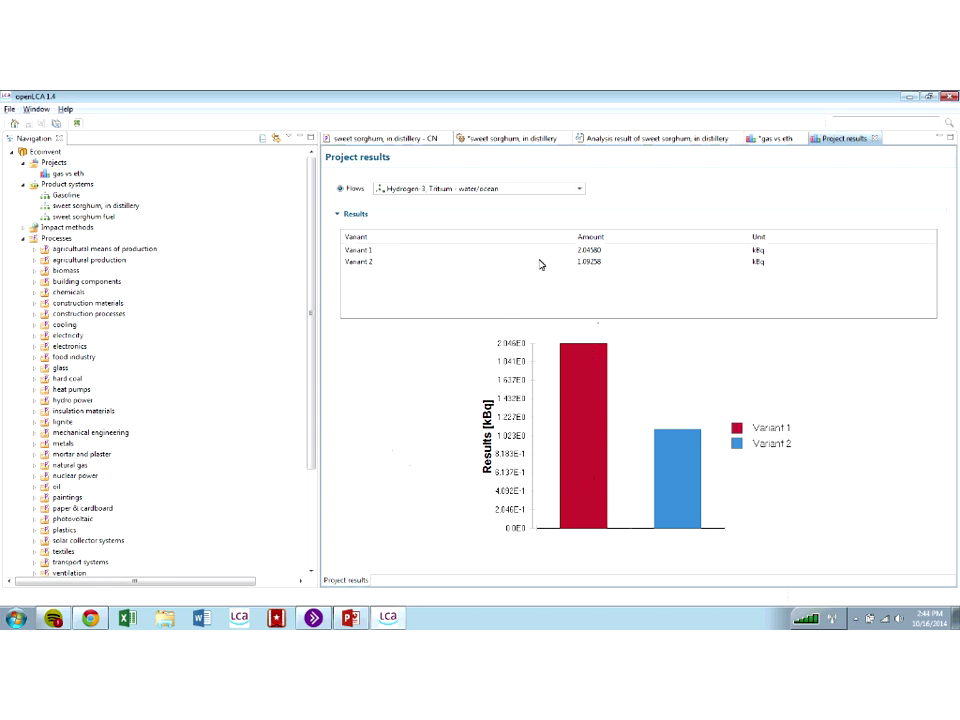
{"action": "left_click", "coordinate": [341, 218]}
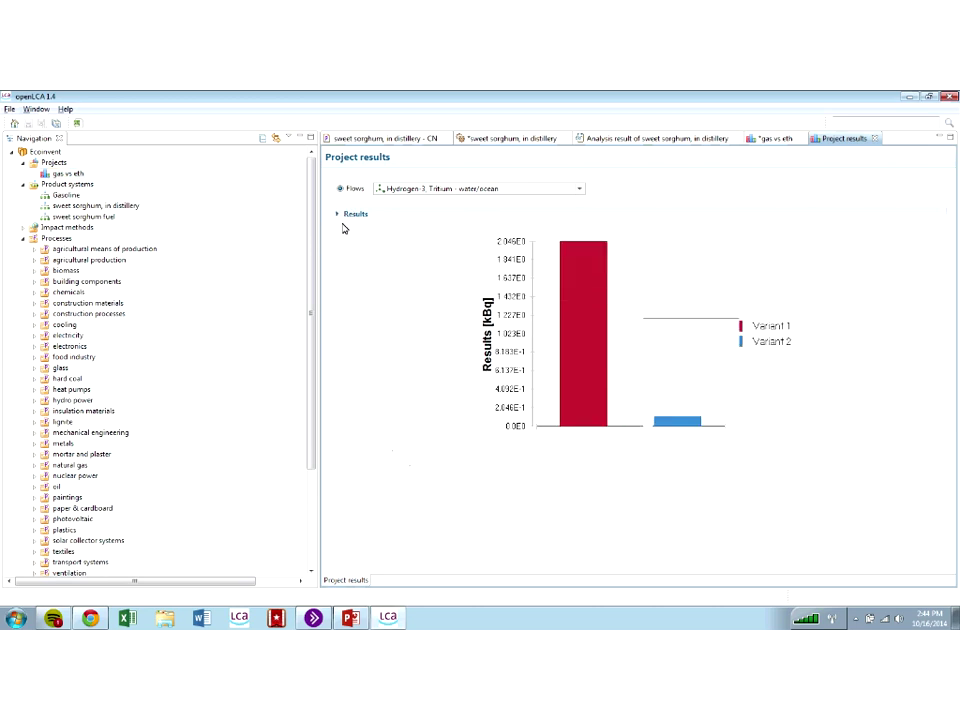
{"action": "left_click", "coordinate": [392, 189]}
{"action": "left_click", "coordinate": [450, 171]}
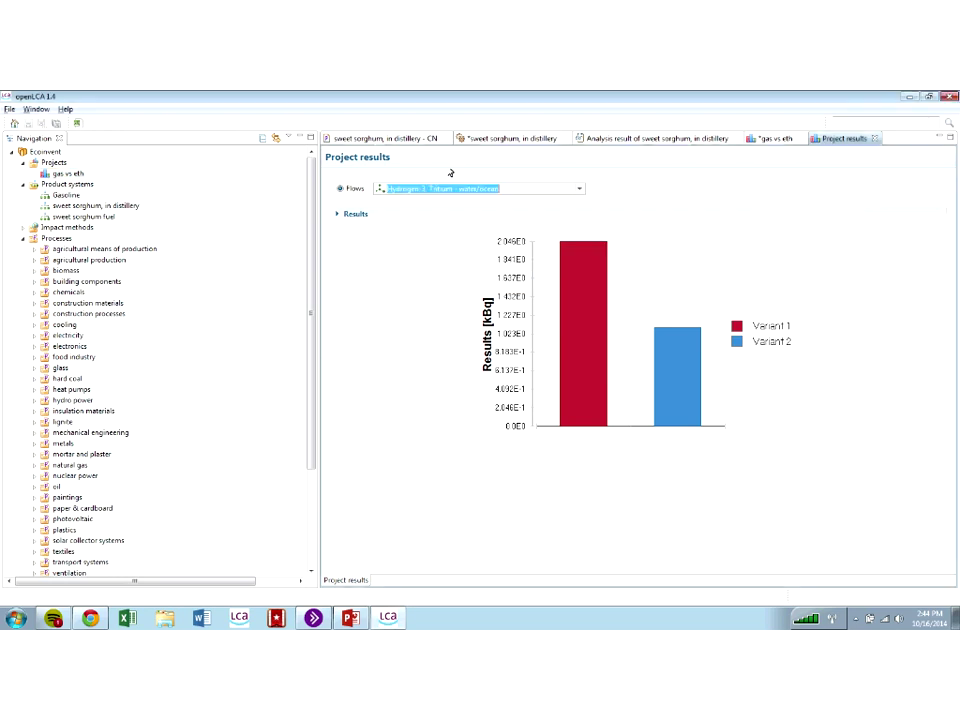
{"action": "left_click", "coordinate": [577, 191]}
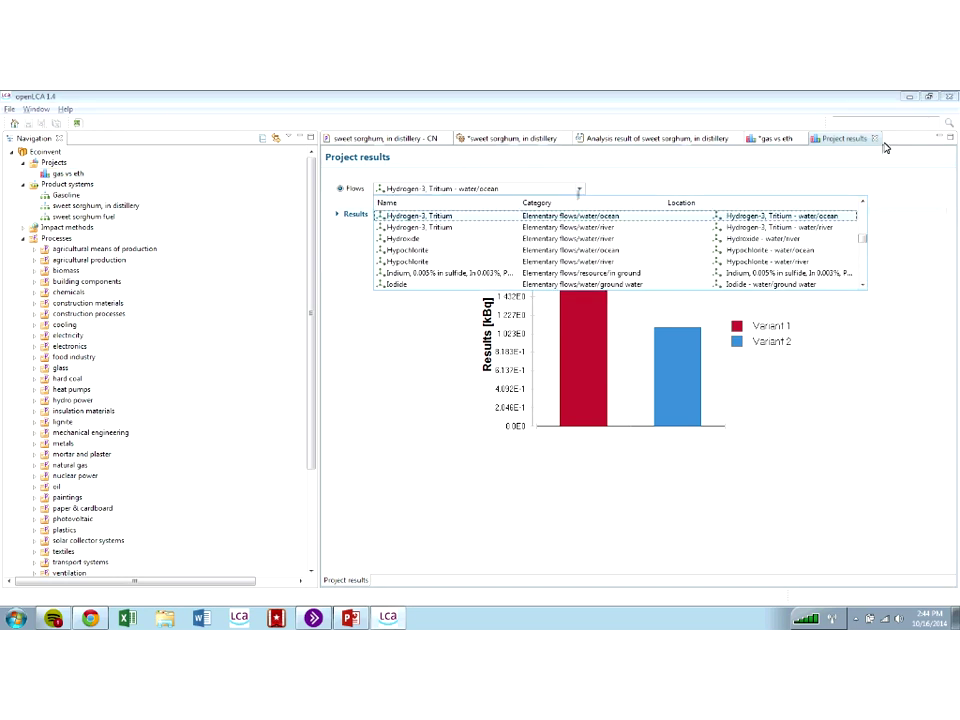
{"action": "left_click", "coordinate": [575, 190]}
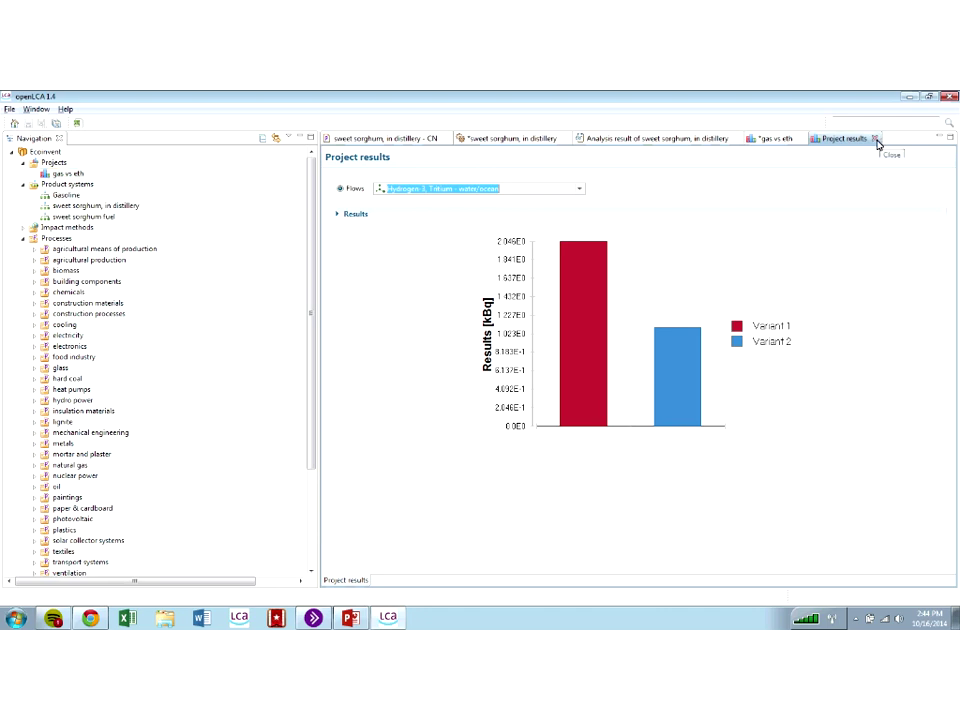
Close the project results, collapse Product systems and return to the sweet sorghum analysis
{"action": "left_click", "coordinate": [875, 140]}
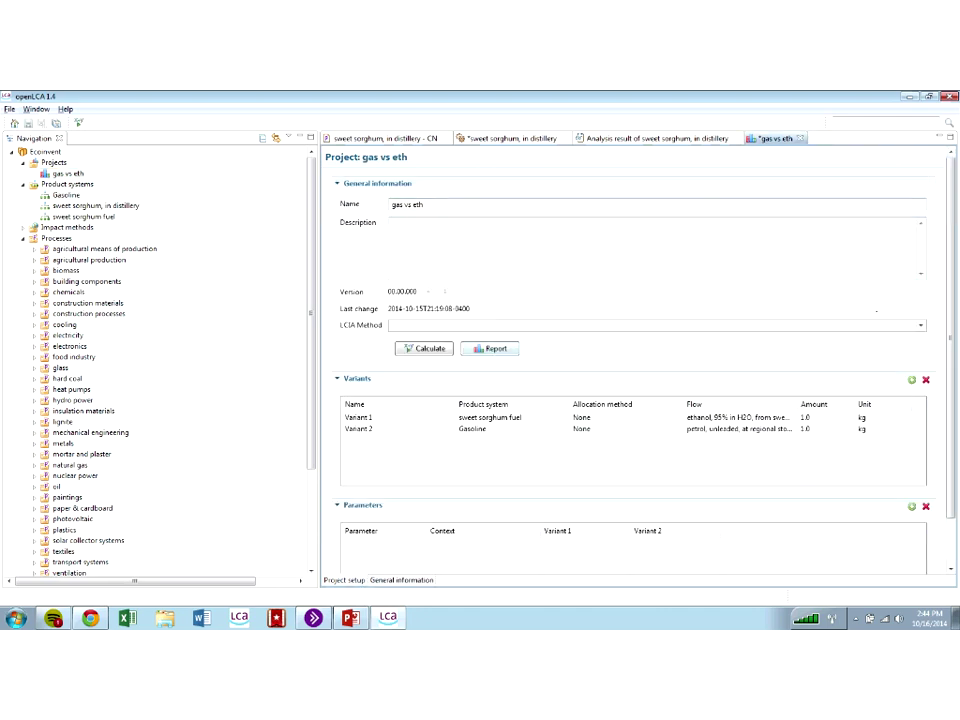
{"action": "left_click", "coordinate": [920, 326]}
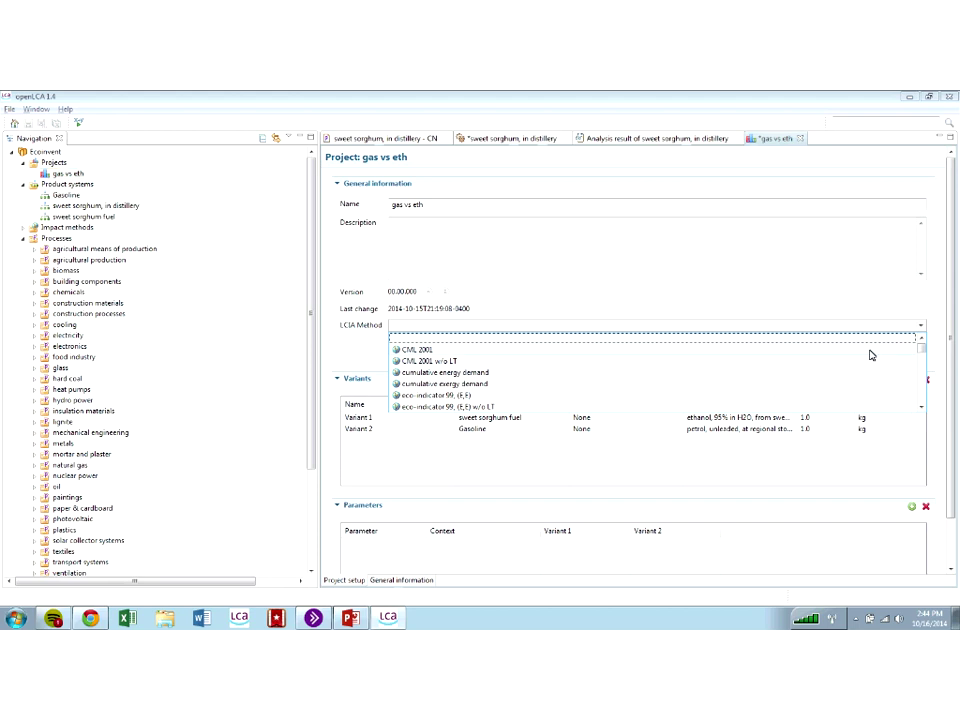
{"action": "left_click", "coordinate": [349, 365]}
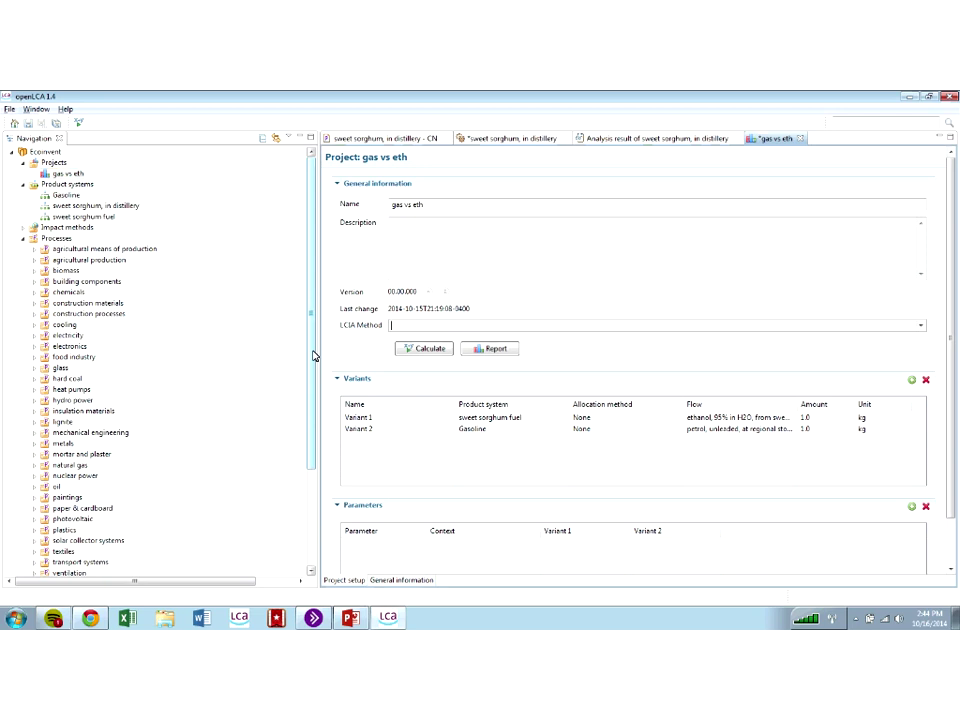
{"action": "left_click", "coordinate": [306, 318]}
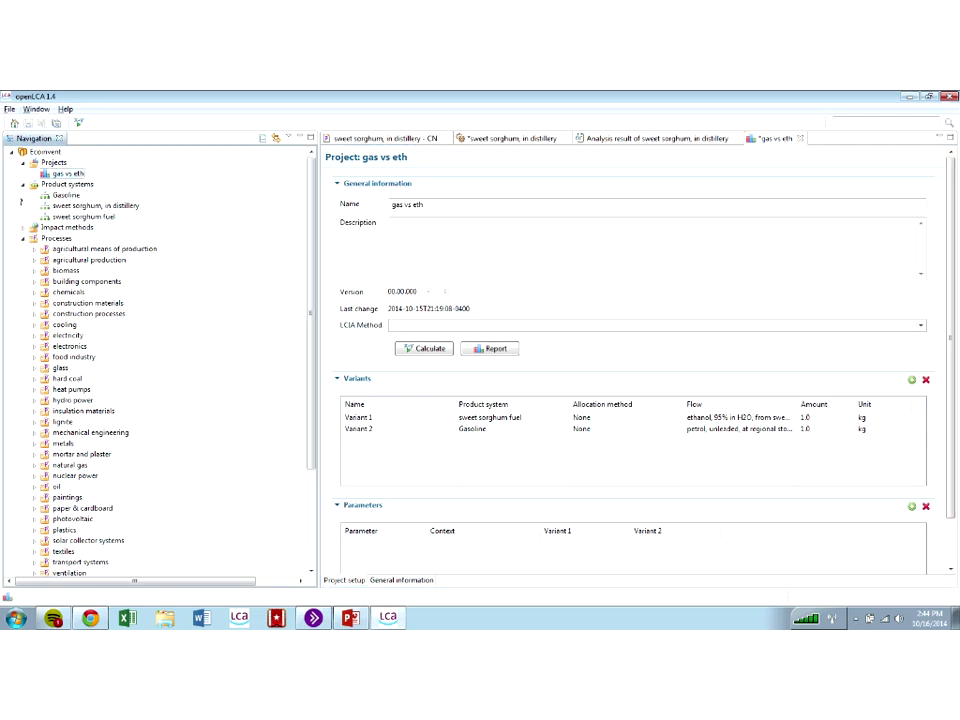
{"action": "left_click", "coordinate": [23, 184]}
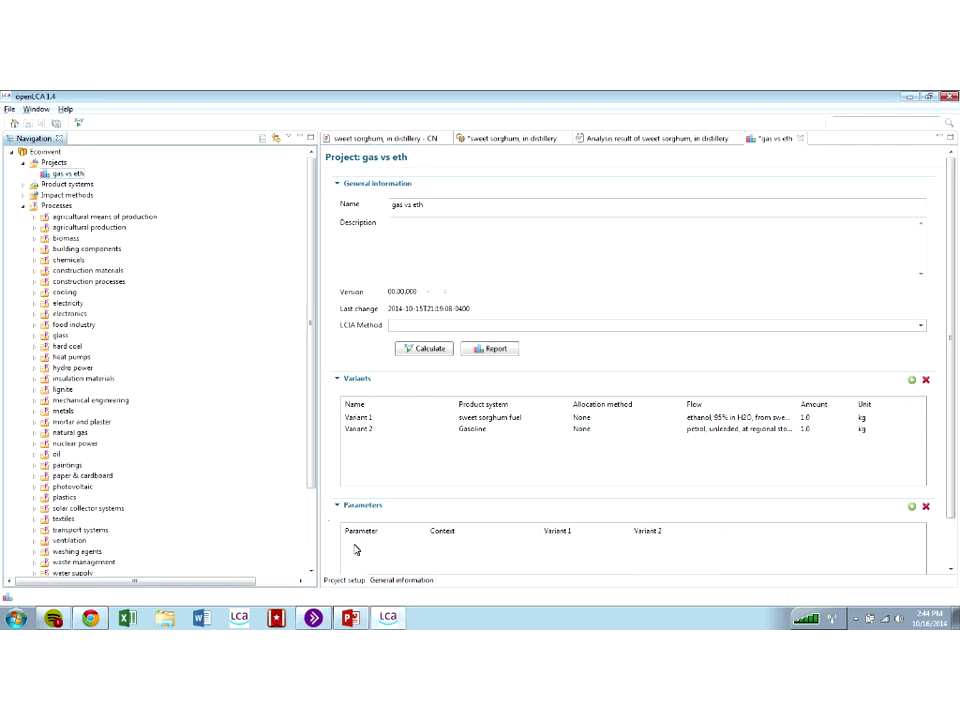
{"action": "left_click", "coordinate": [671, 138]}
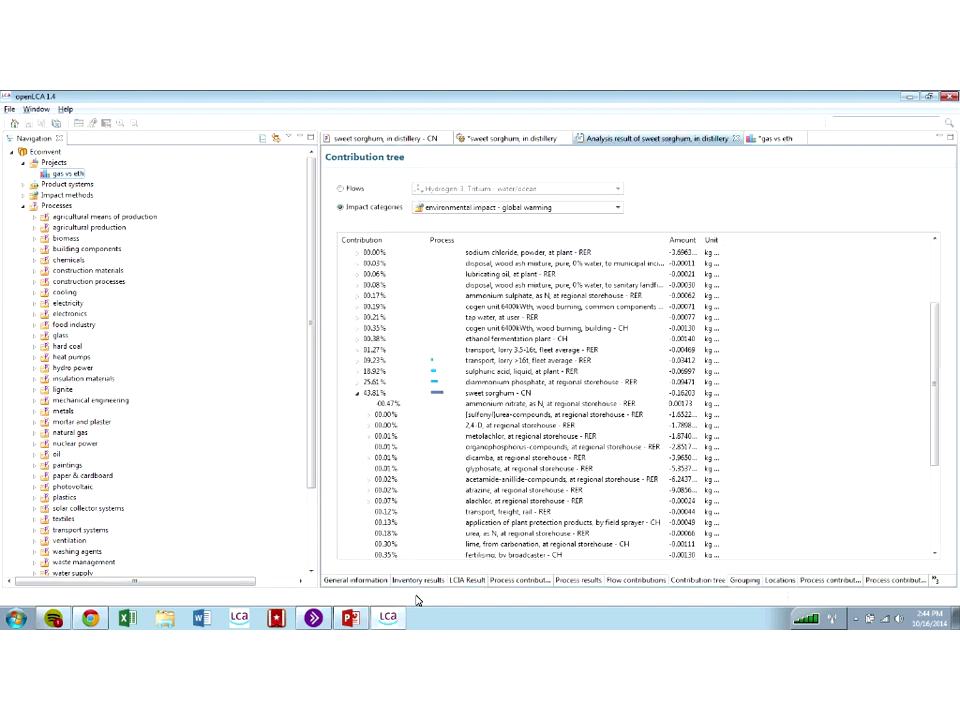
Go back to the General information page with the global warming pie chart
{"action": "left_click", "coordinate": [418, 580]}
{"action": "left_click", "coordinate": [369, 583]}
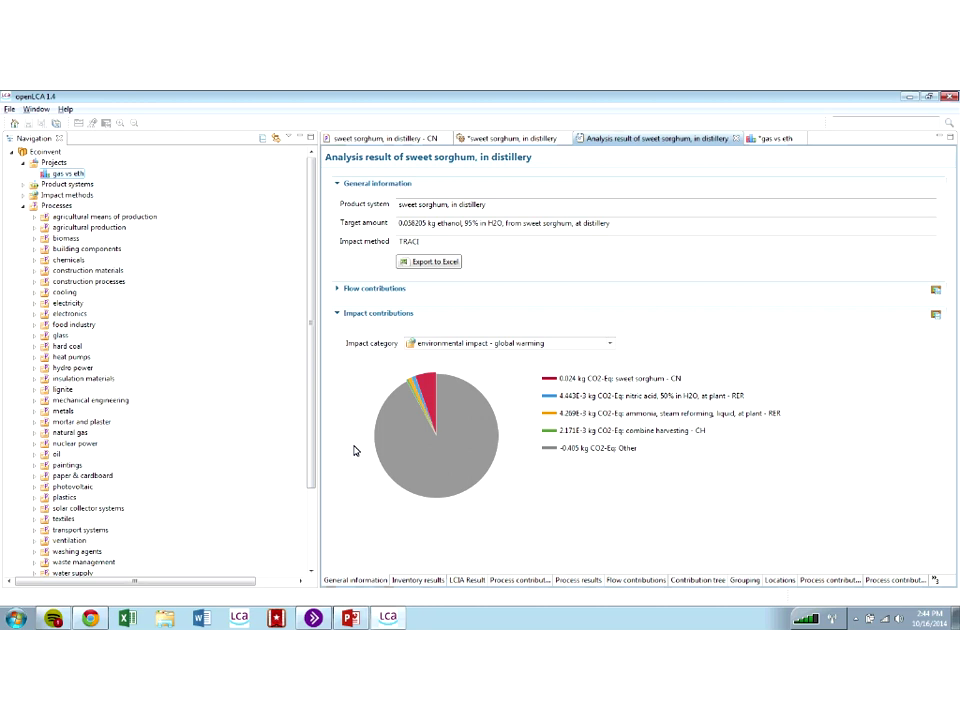
{"action": "left_click", "coordinate": [9, 108]}
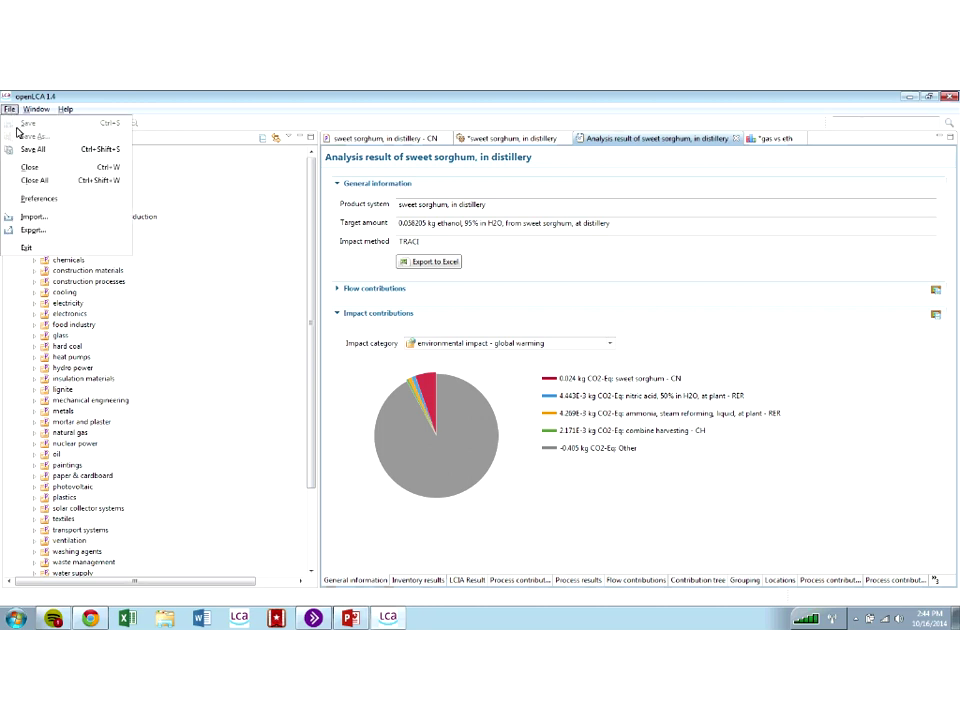
{"action": "left_click", "coordinate": [43, 236]}
{"action": "left_click", "coordinate": [390, 280]}
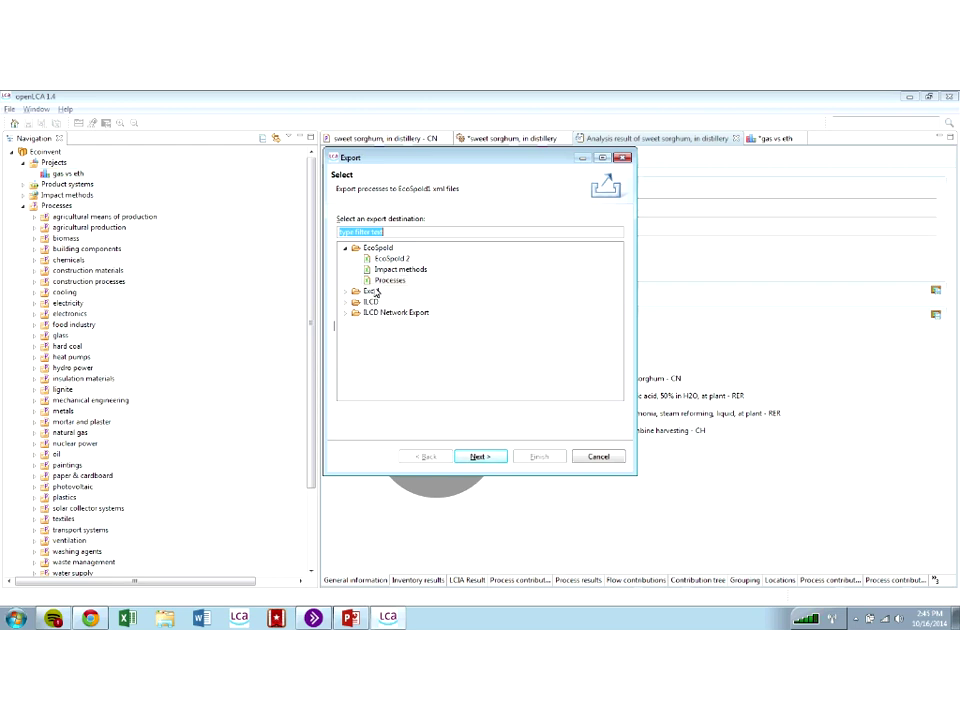
{"action": "left_click", "coordinate": [618, 461]}
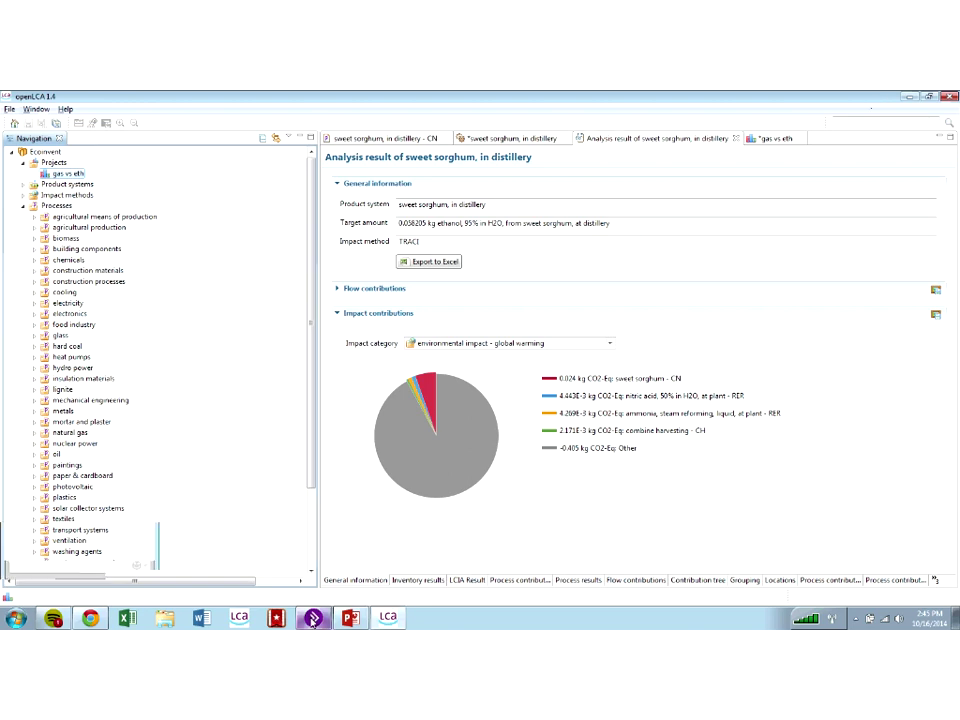
Return to the slides and advance to 'Five things to know about openLCA'
{"action": "left_click", "coordinate": [313, 617]}
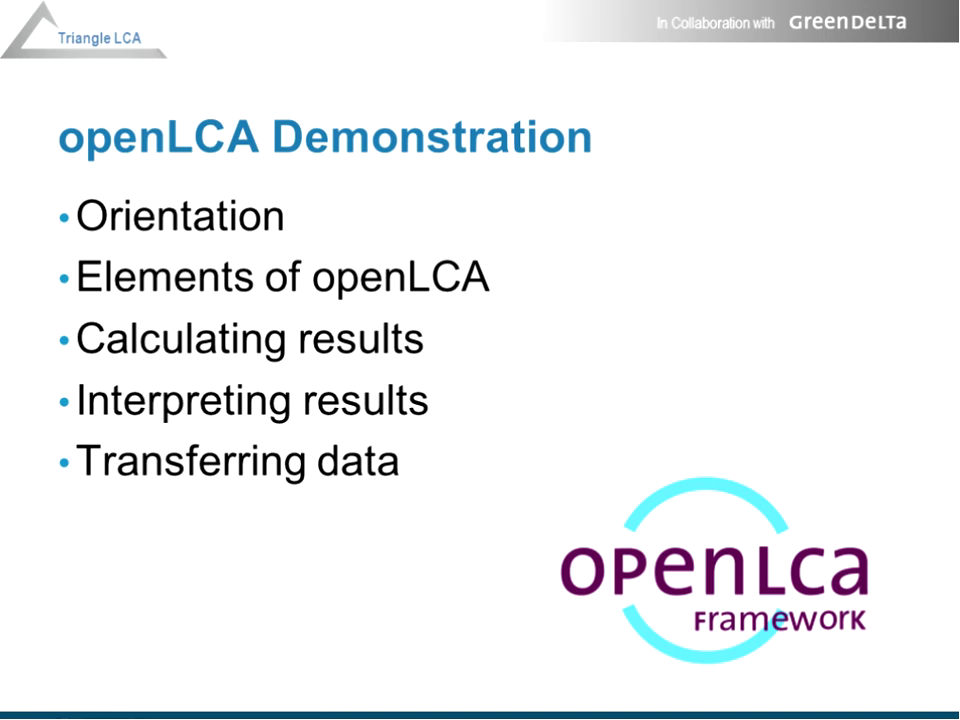
{"action": "key", "text": "Right"}
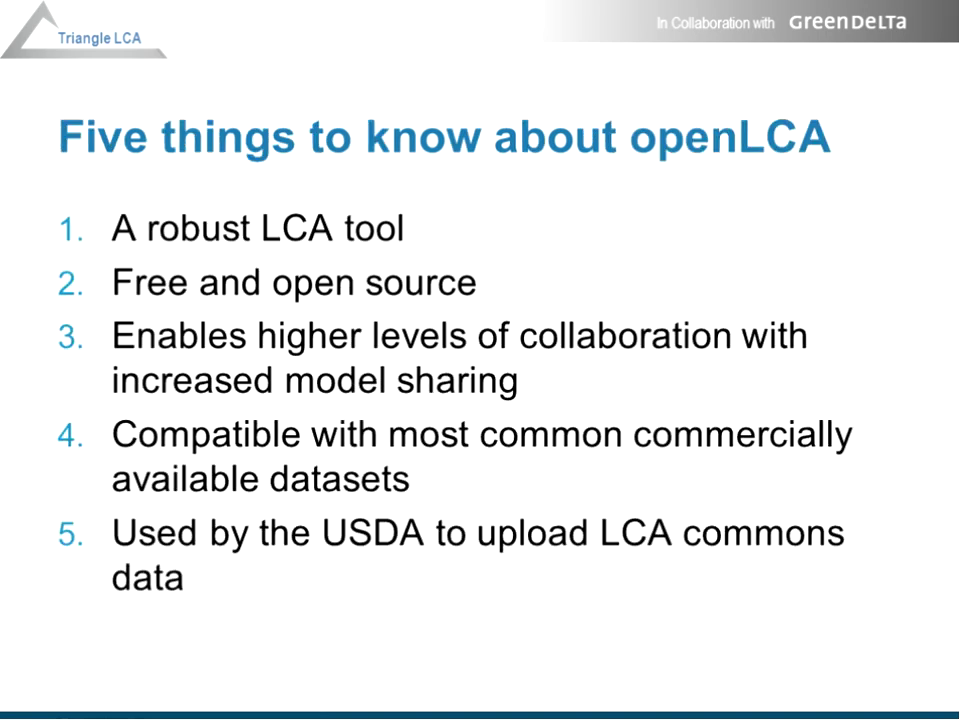